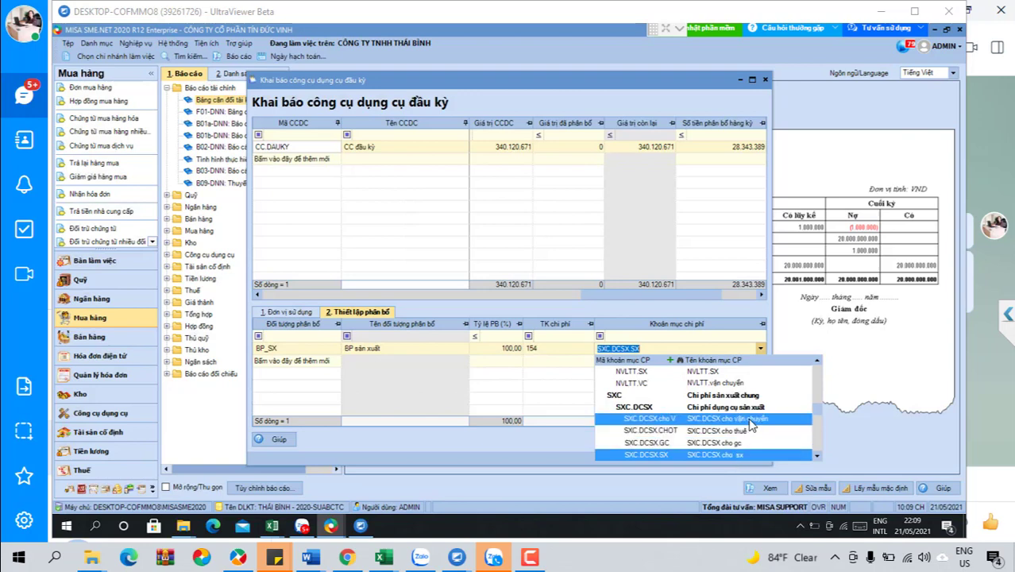
Review the using department of tool CC.DAUKY and its allocation rate, expense account and cost item
click(302, 312)
click(302, 312)
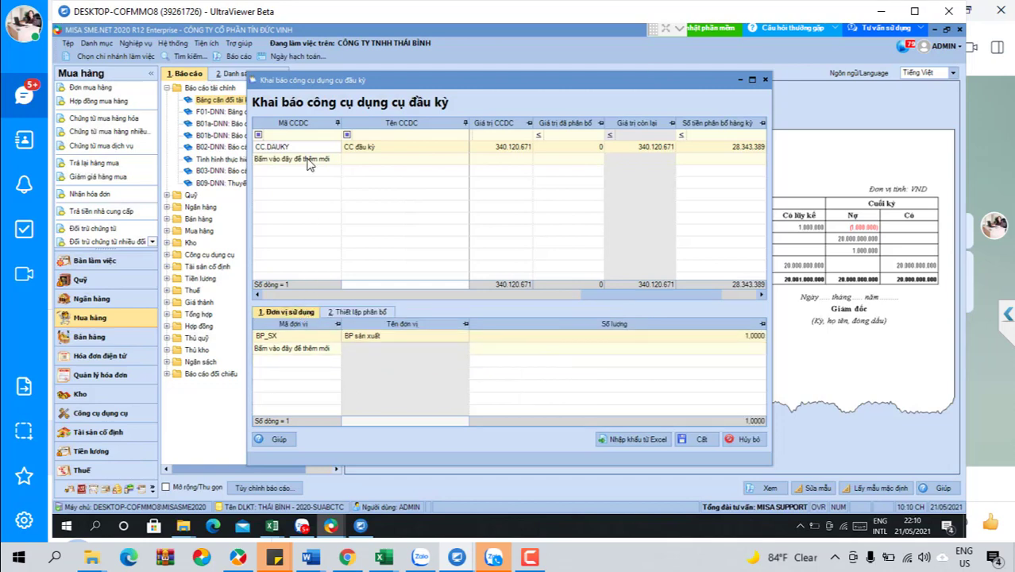
click(310, 334)
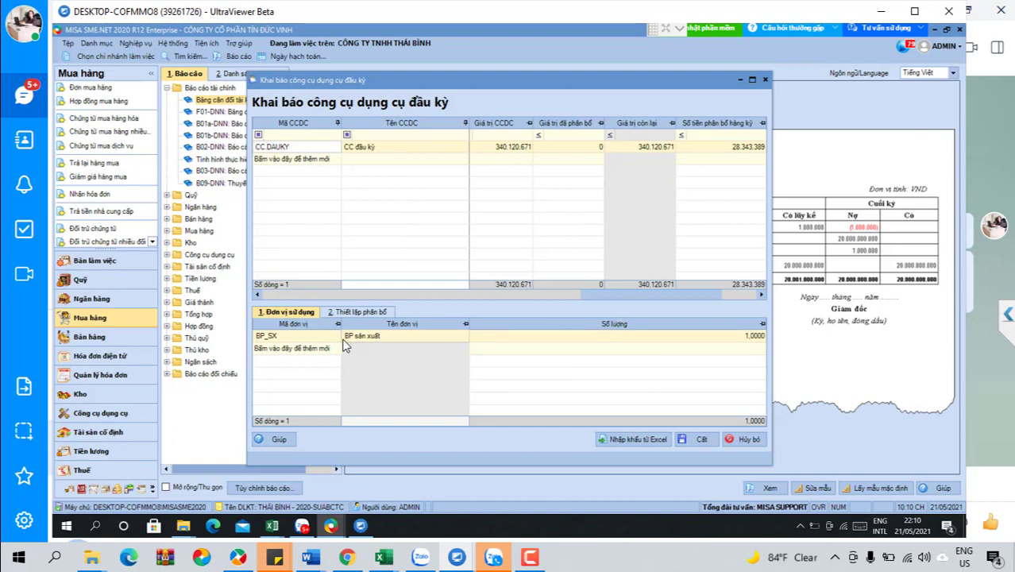
click(362, 312)
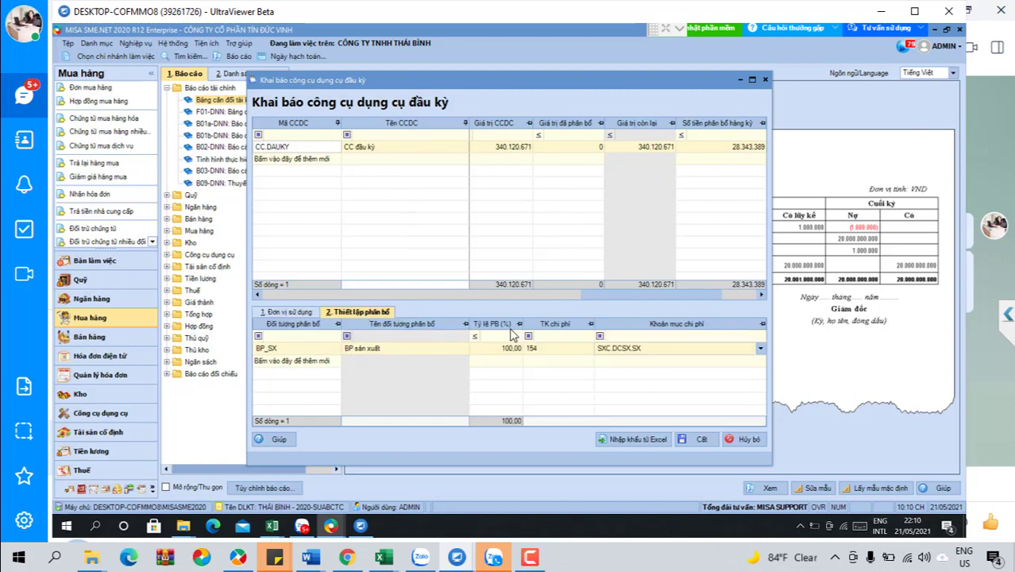
click(555, 350)
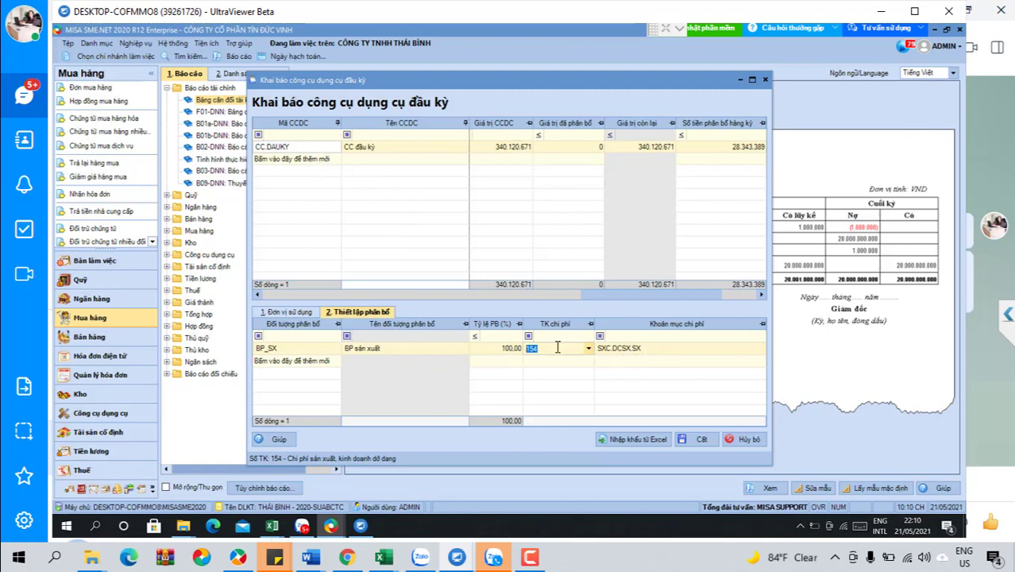
click(509, 351)
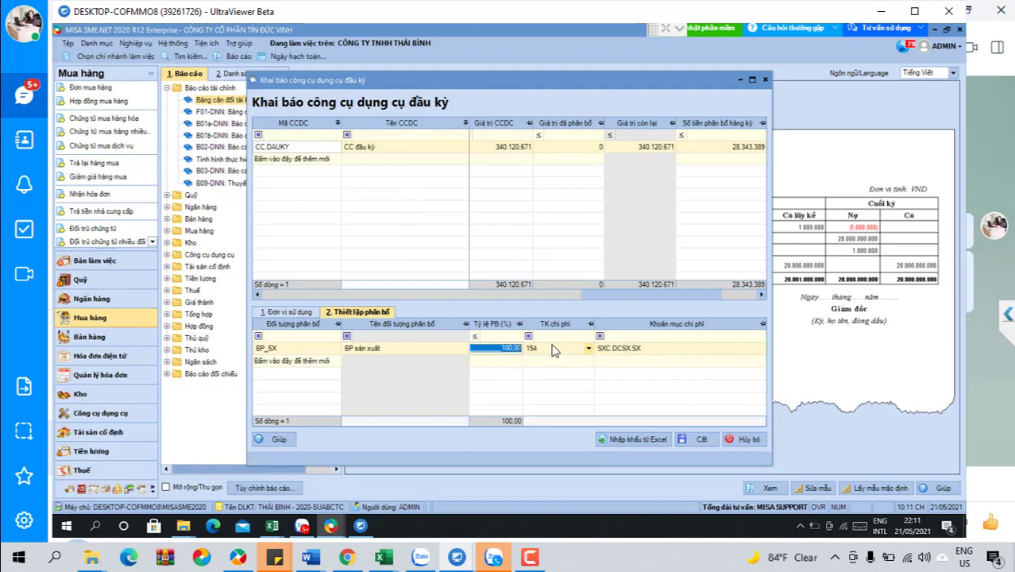
click(640, 353)
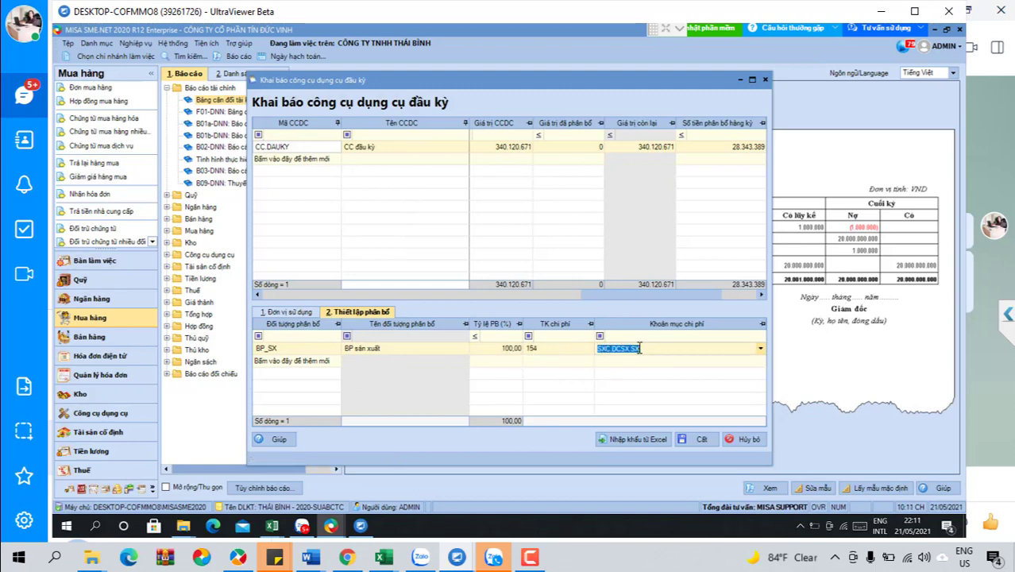
click(540, 348)
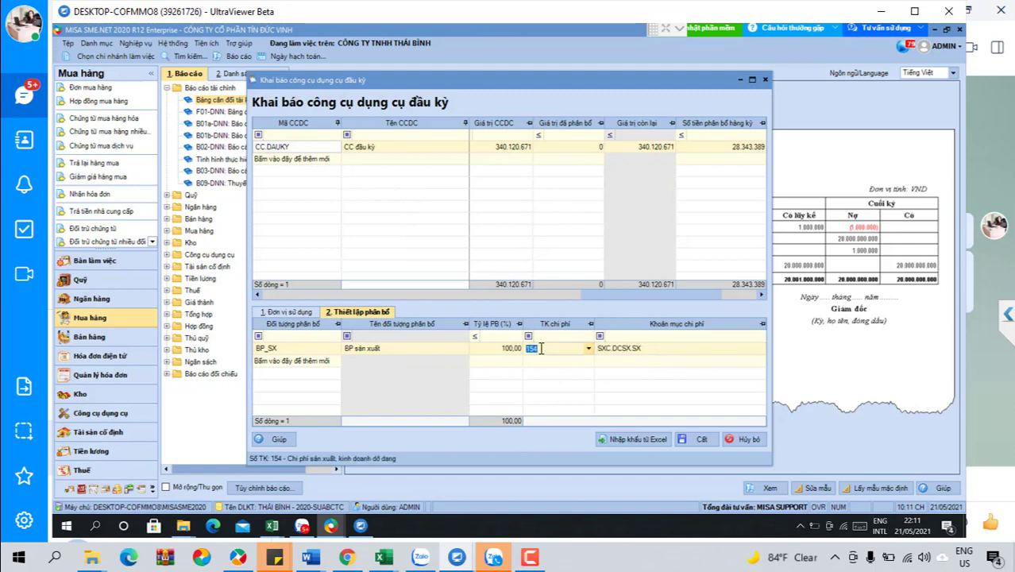
Compare the quantity of tool CC.DAUKY with the quantity assigned to its using department, and view the selectable departments
click(312, 314)
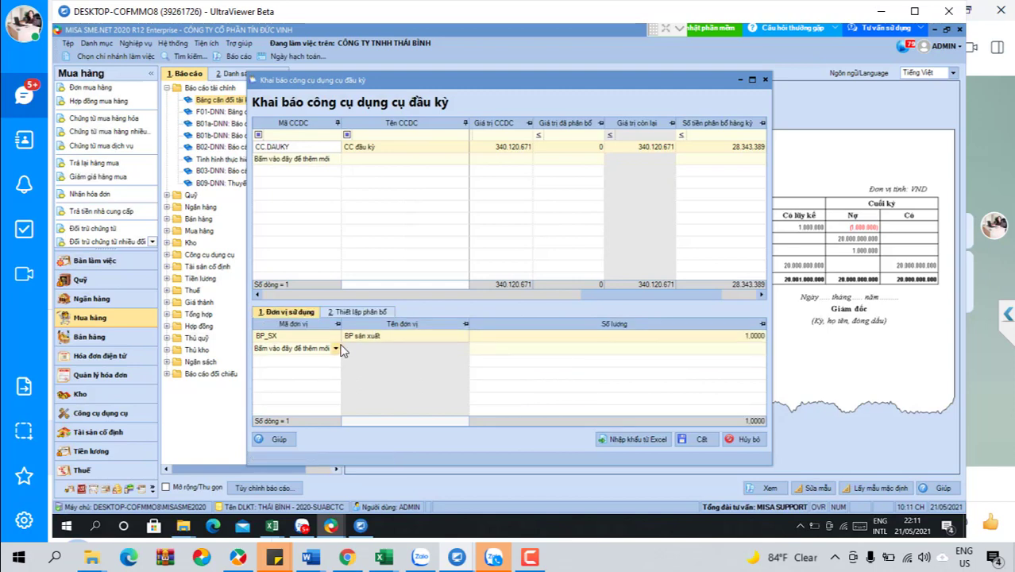
click(388, 335)
drag(642, 293, 474, 297)
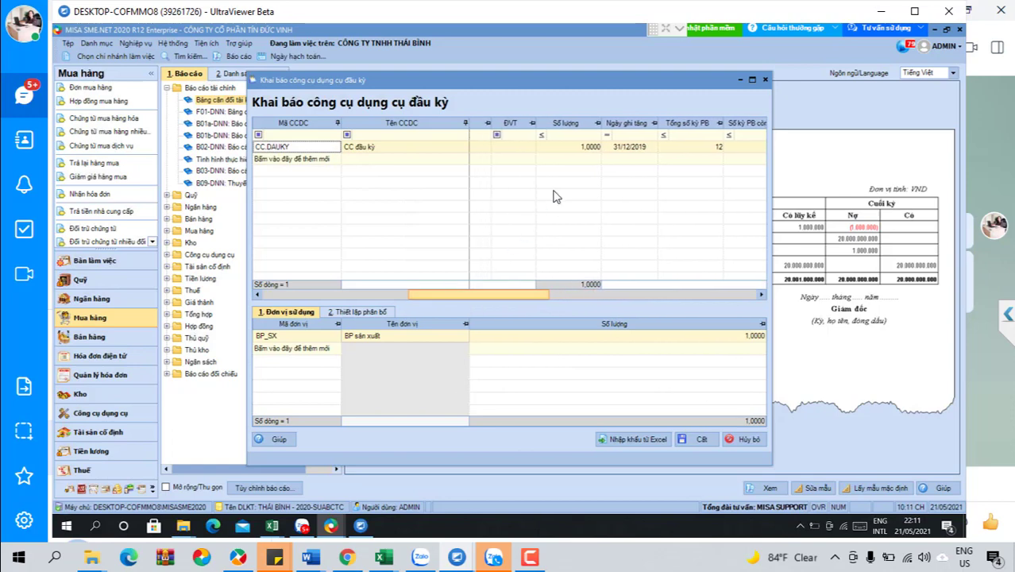
click(582, 147)
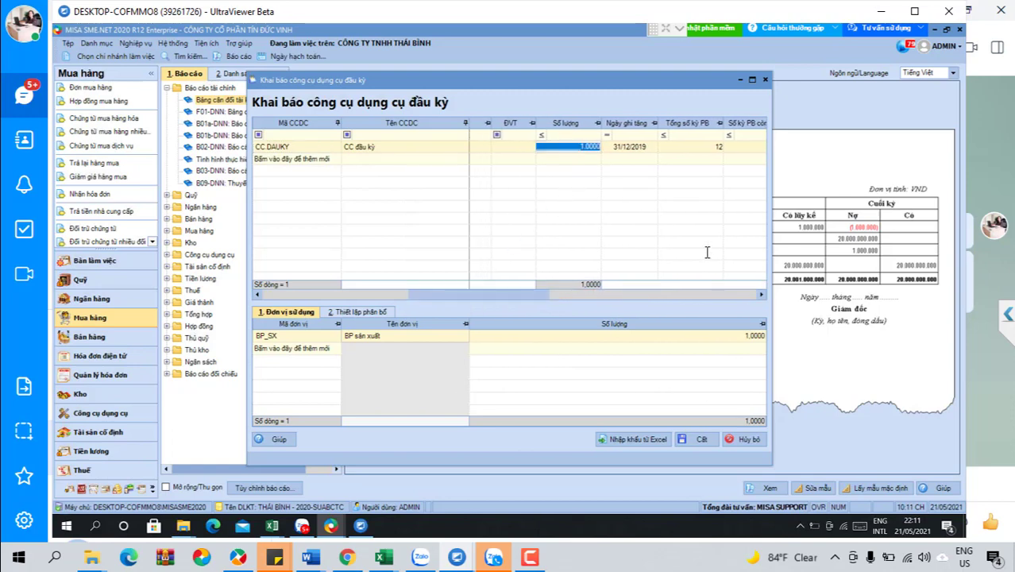
click(334, 349)
click(335, 349)
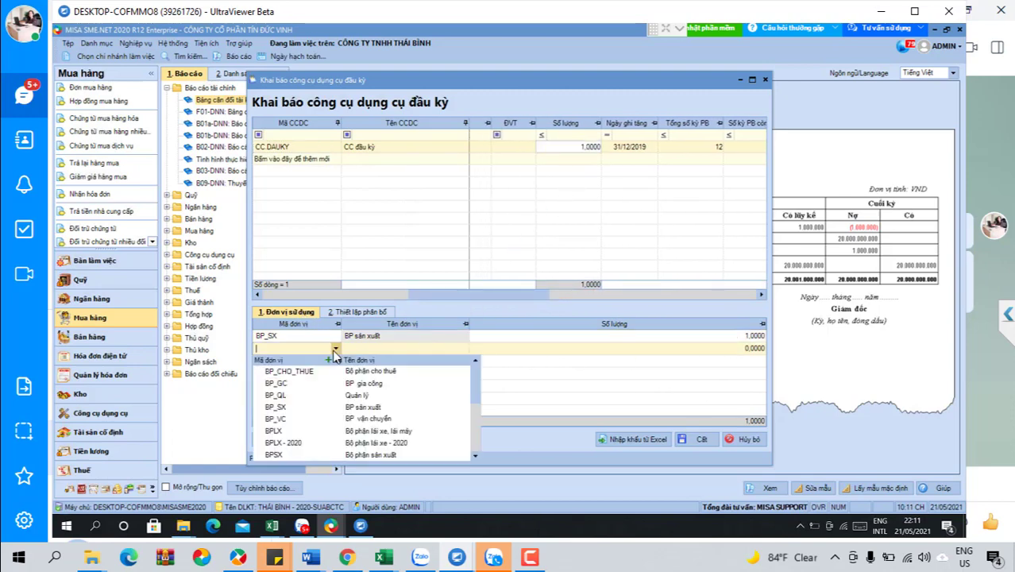
click(645, 336)
click(646, 336)
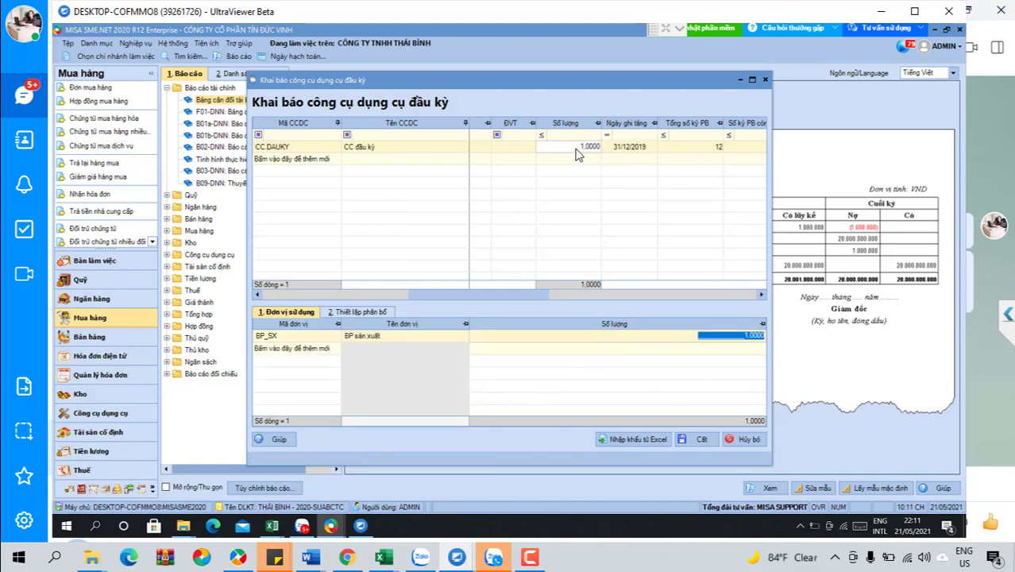
click(577, 151)
click(746, 336)
double_click(764, 335)
Add the transport department BP_VC as a second allocation object in the tool's allocation setup
click(356, 314)
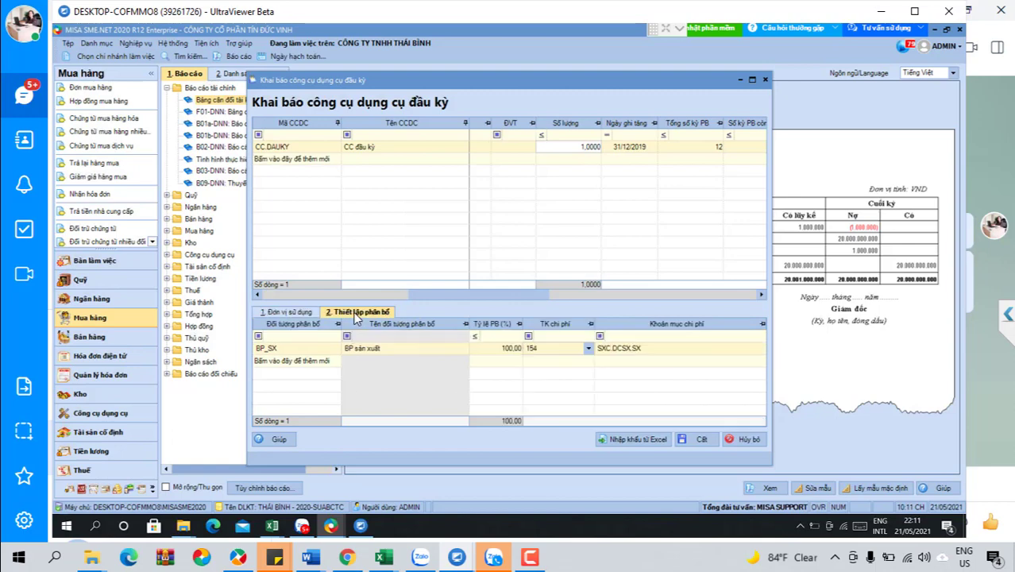
click(335, 361)
click(335, 361)
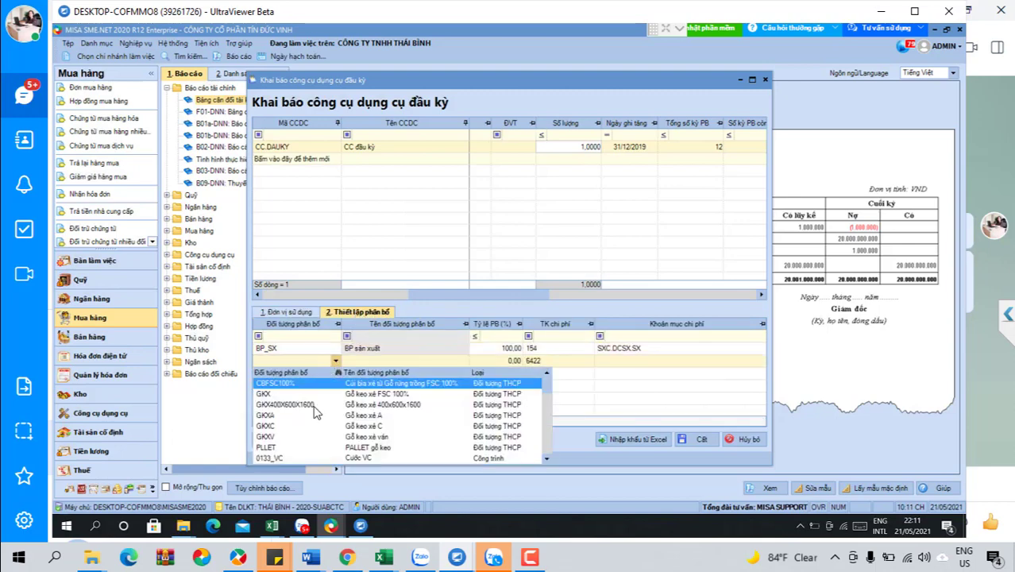
text(bp)
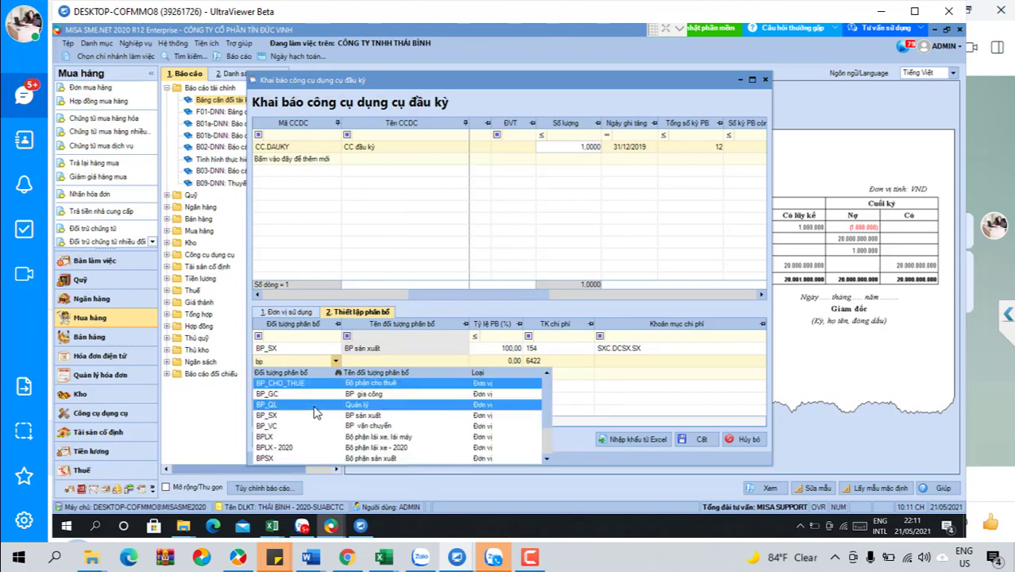
click(311, 426)
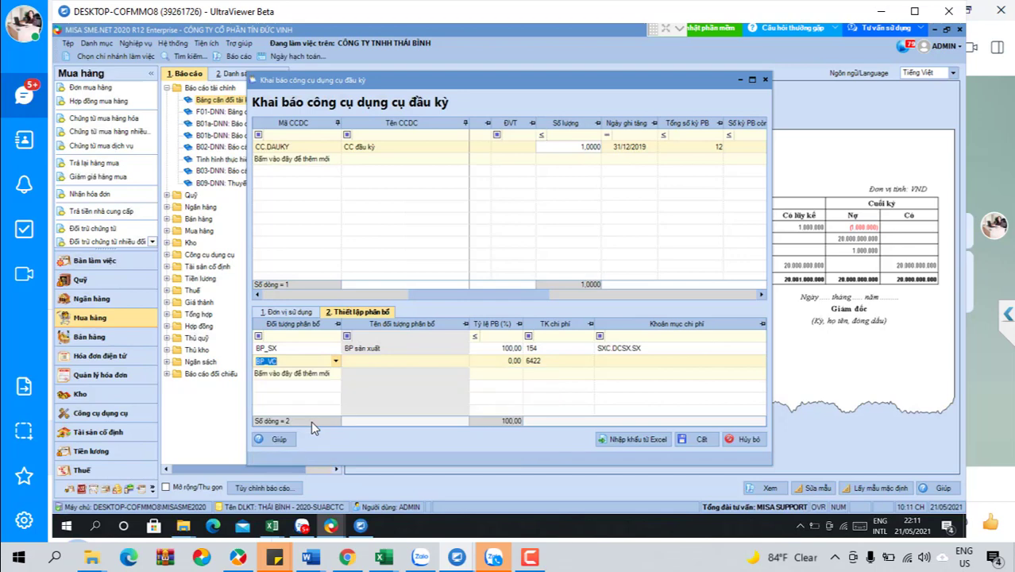
key(Tab)
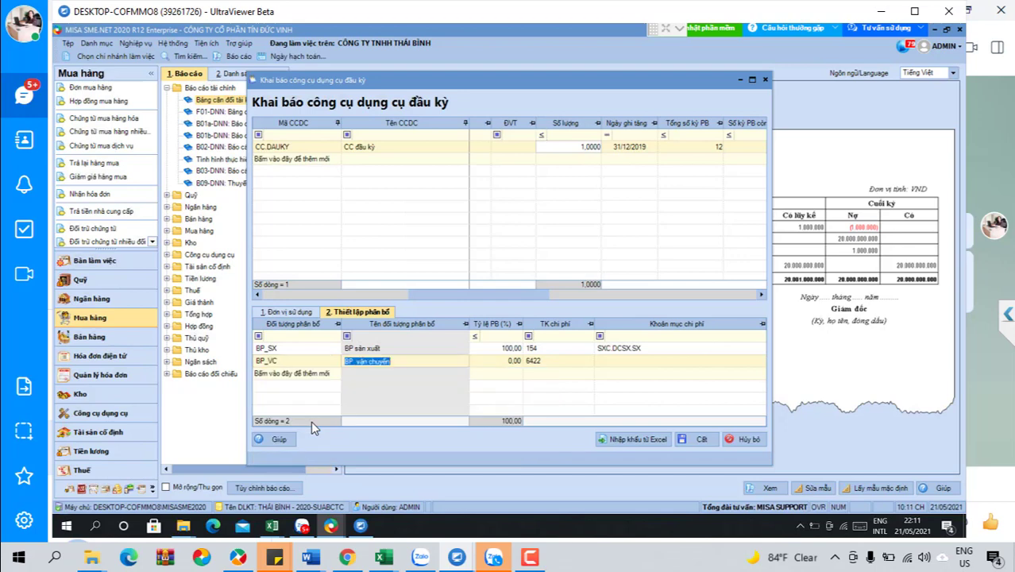
Add the departments BP_GC and BP_CHO_THUE as further allocation objects for tool CC.DAUKY
click(336, 373)
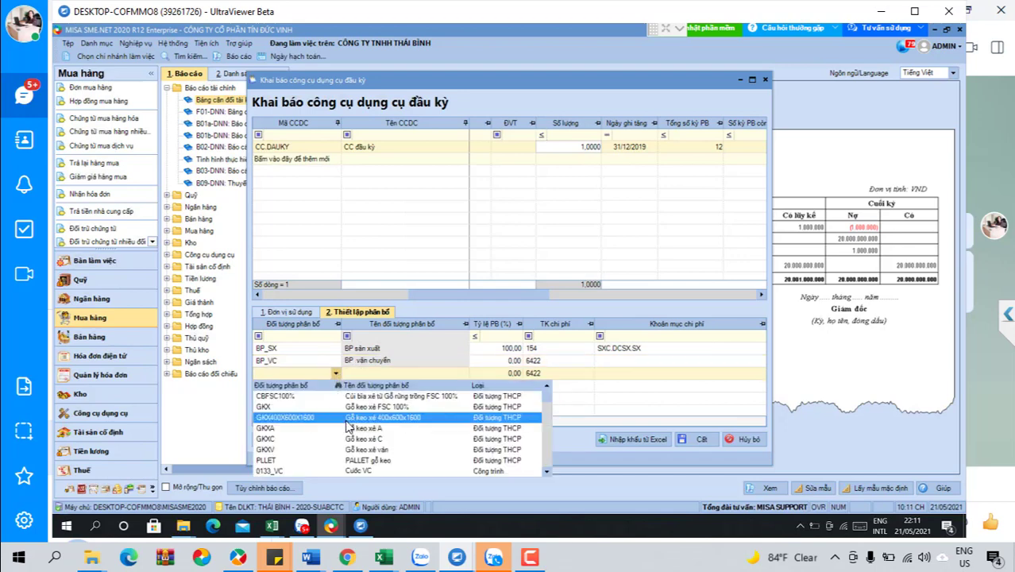
text(bp_gc)
key(Return)
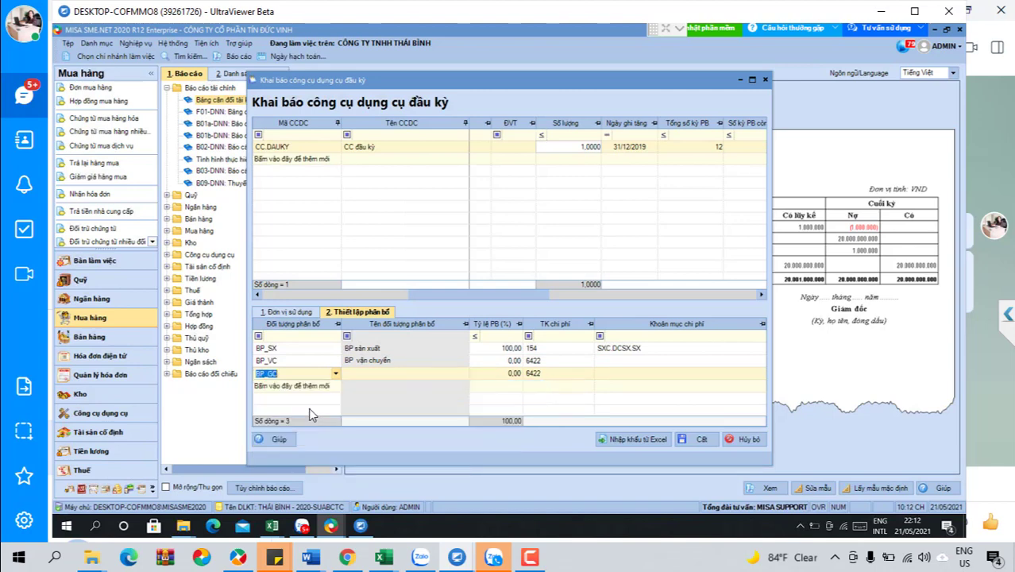
click(334, 387)
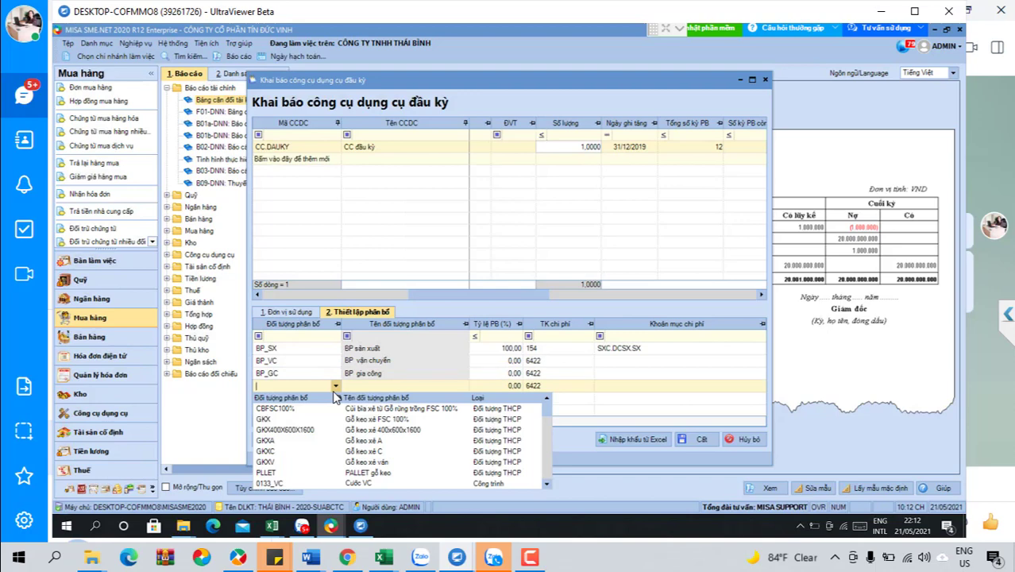
text(bp)
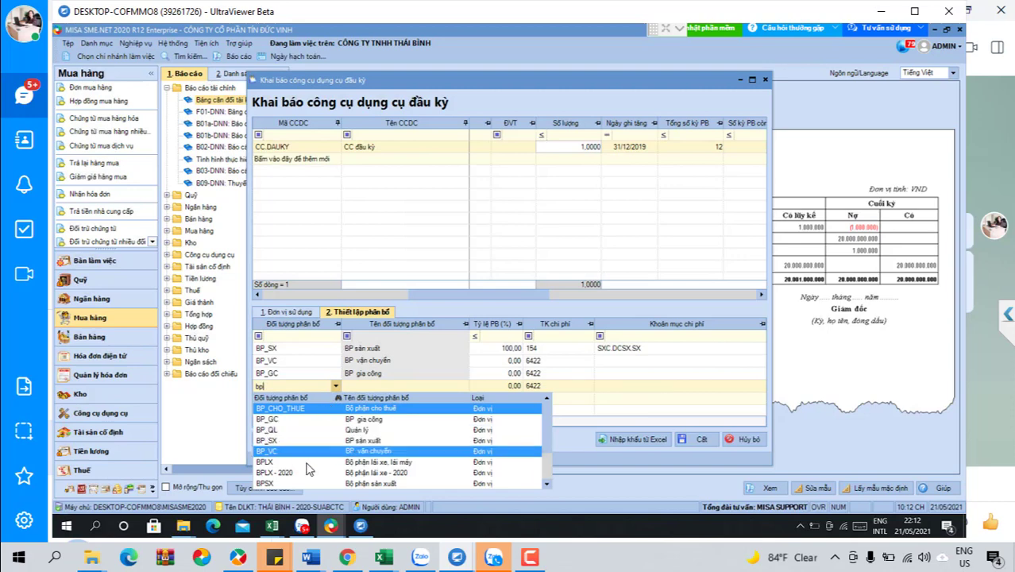
click(397, 408)
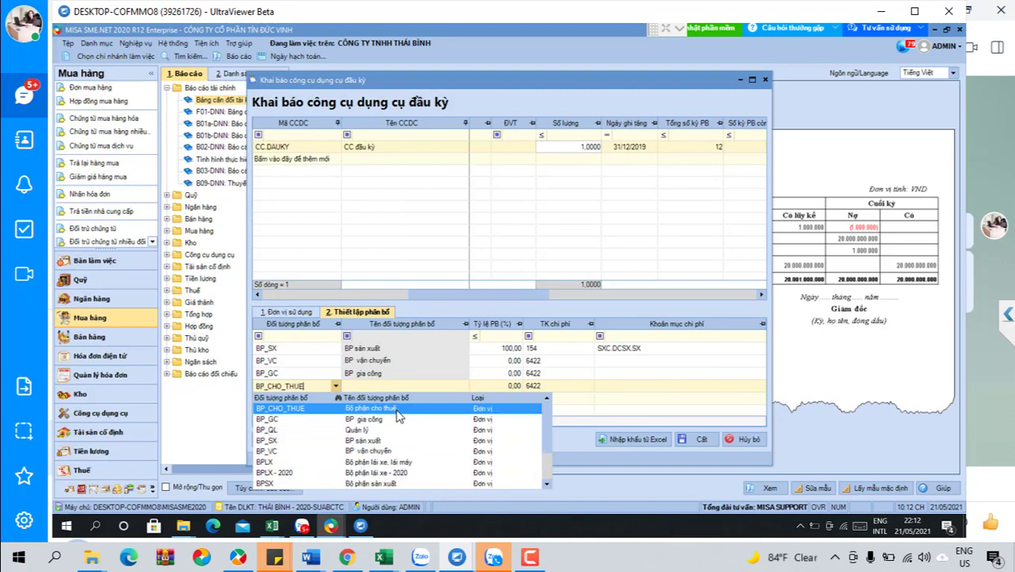
Set the allocation rate to 25% for each of BP_SX, BP_VC, BP_GC and BP_CHO_THUE
click(517, 350)
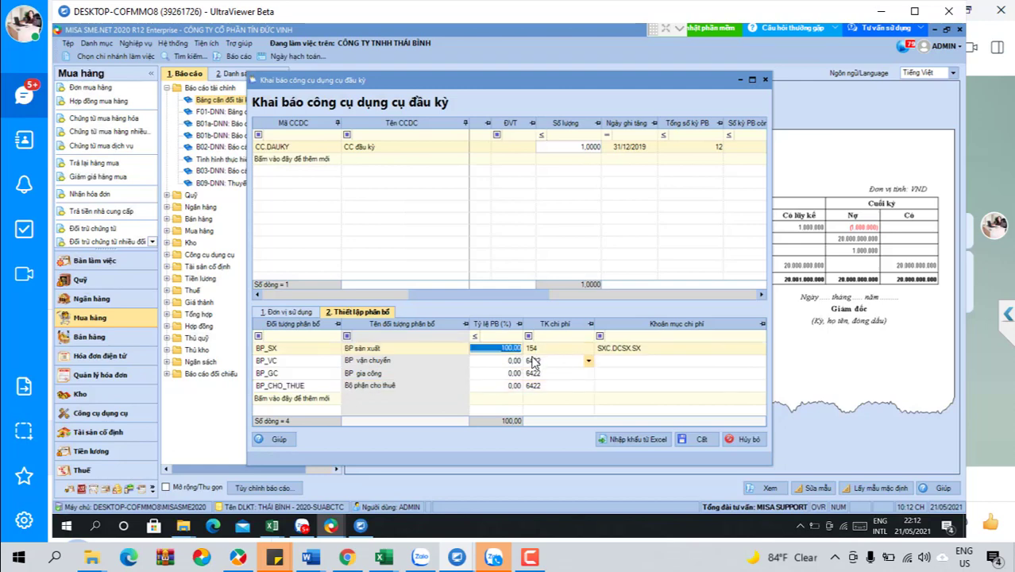
text(25)
key(Down)
text(25)
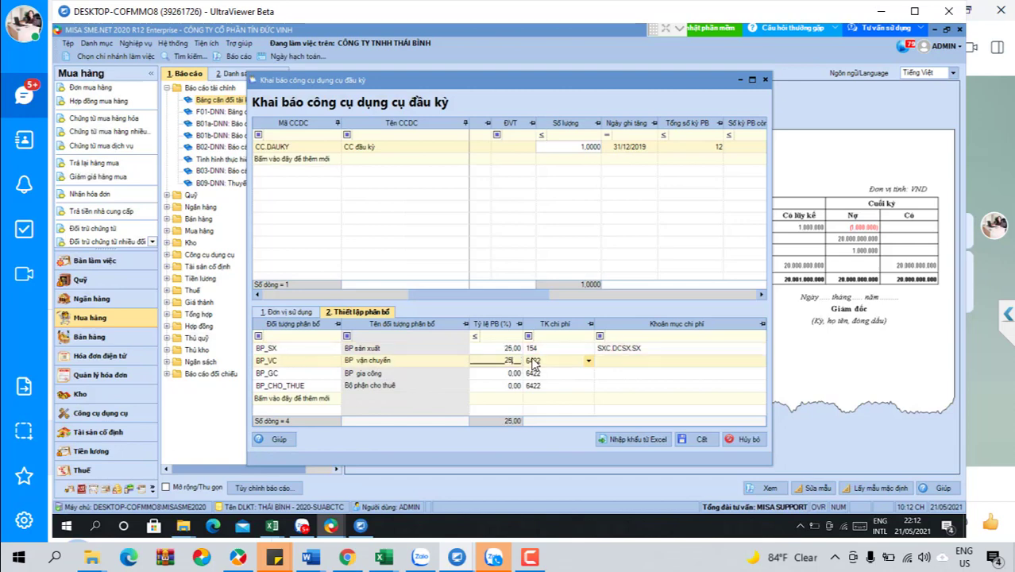
key(Down)
text(25)
key(Down)
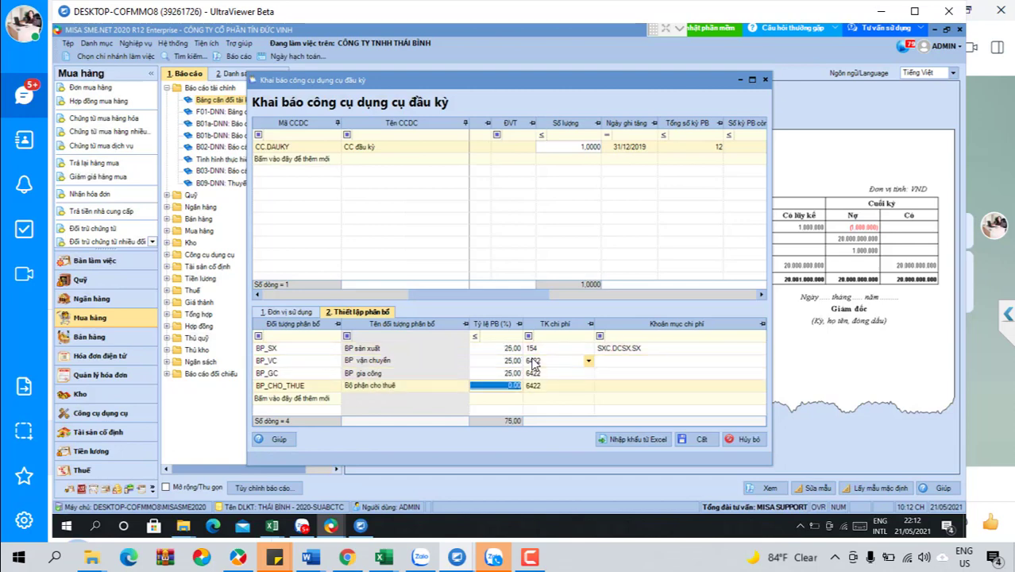
text(25)
click(532, 362)
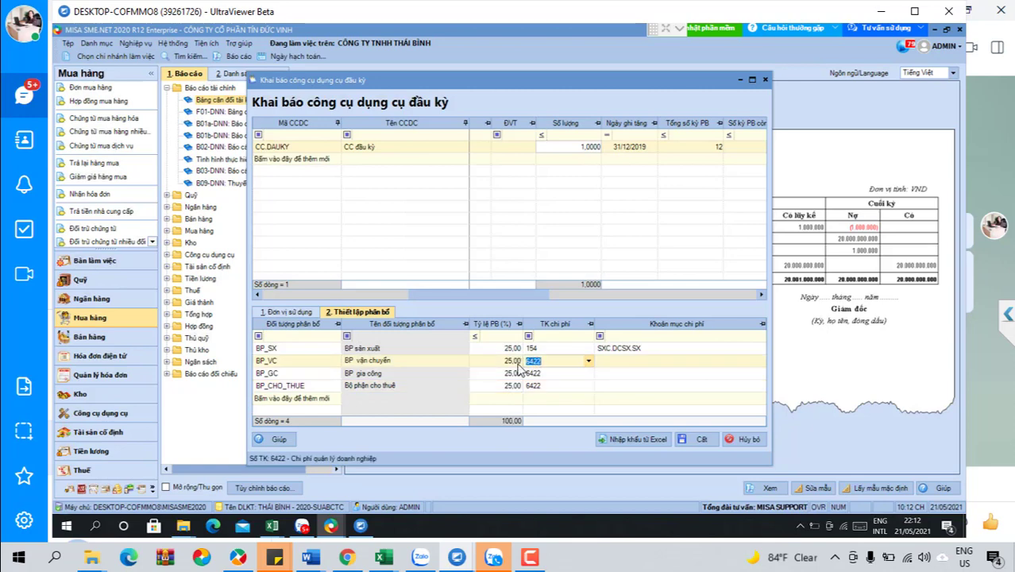
click(514, 349)
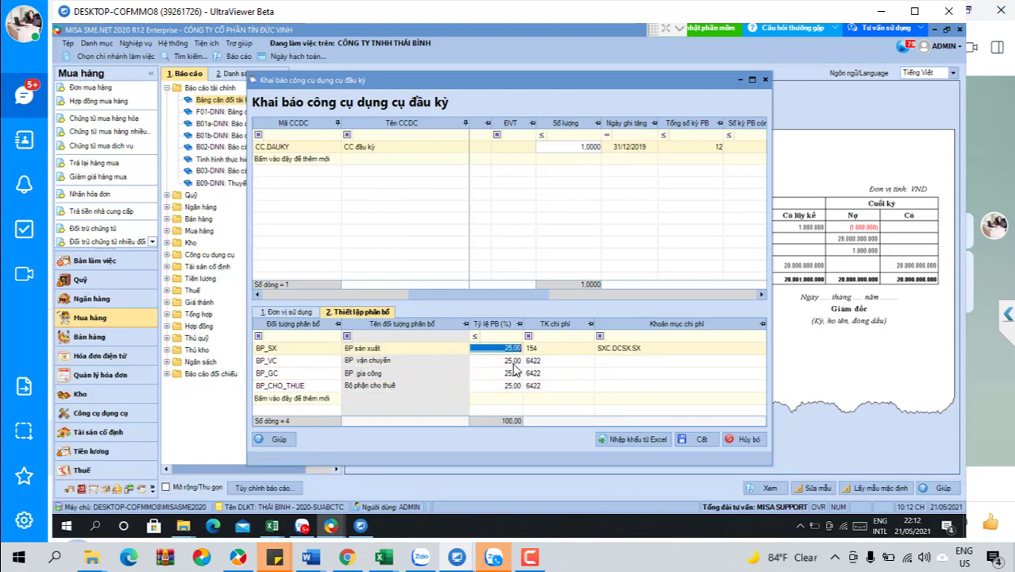
click(512, 362)
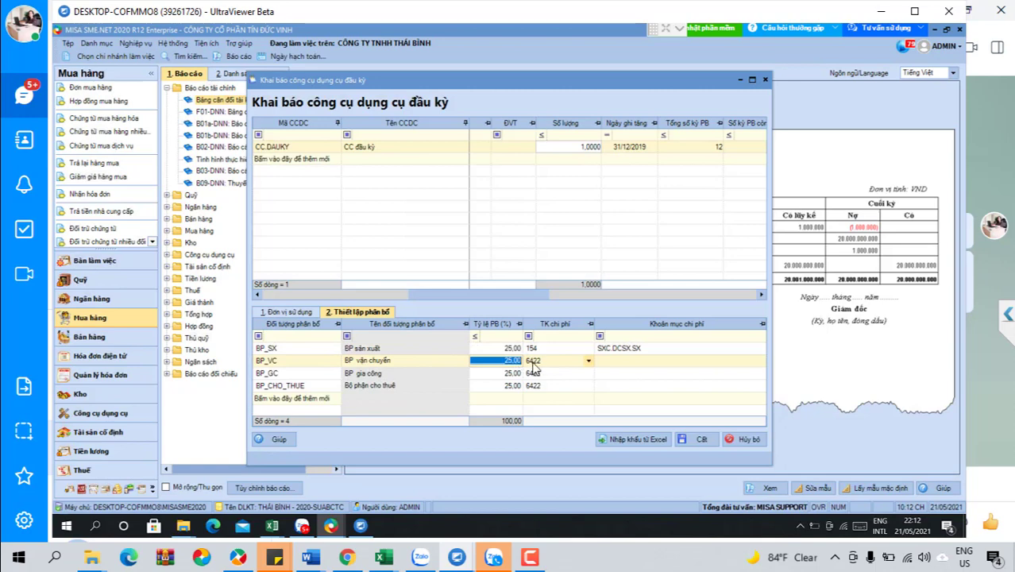
Set the expense account to 154 for the BP_VC, BP_GC and BP_CHO_THUE allocation rows
click(532, 361)
text(154)
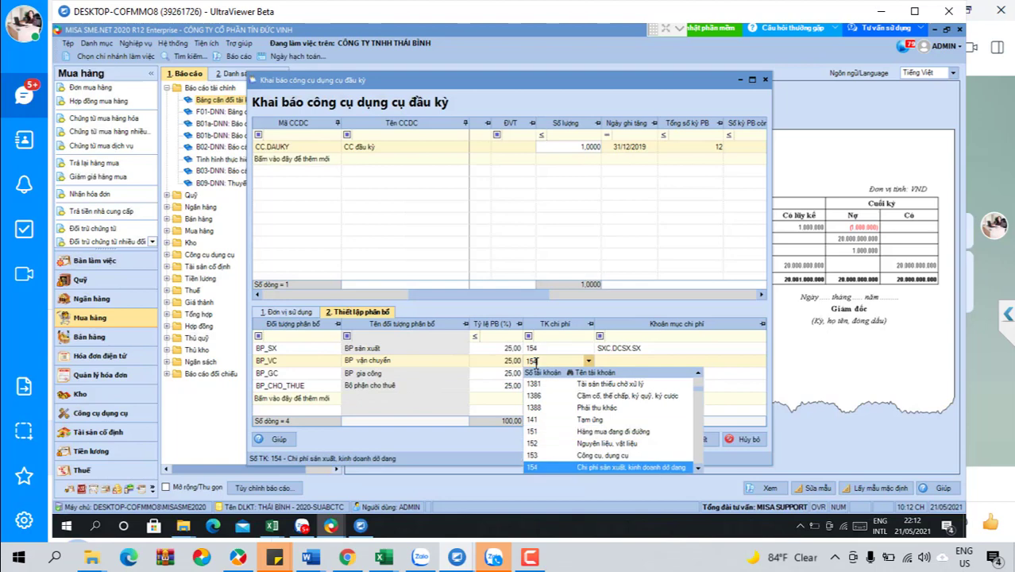
key(Tab)
click(535, 368)
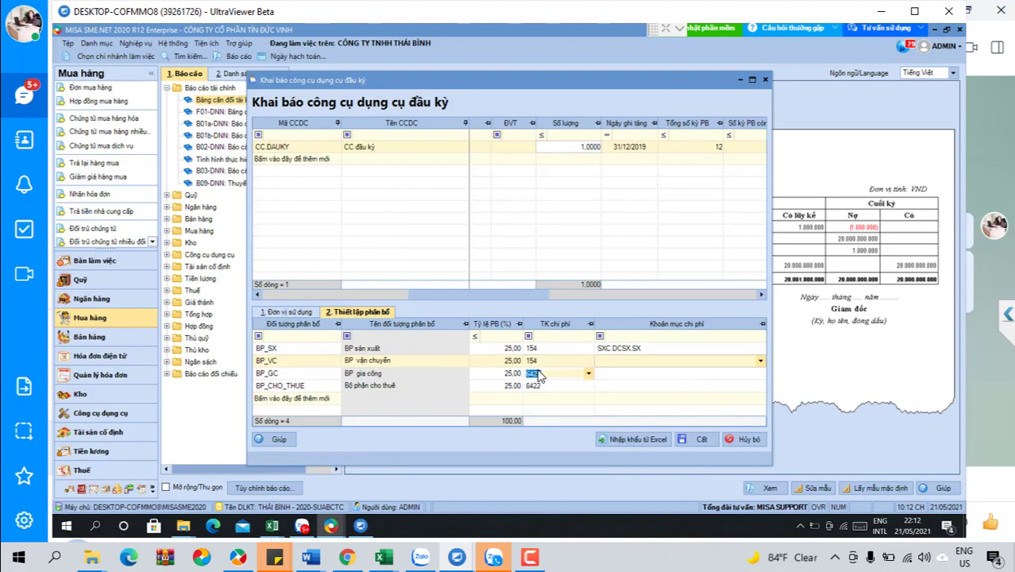
text(154)
key(Return)
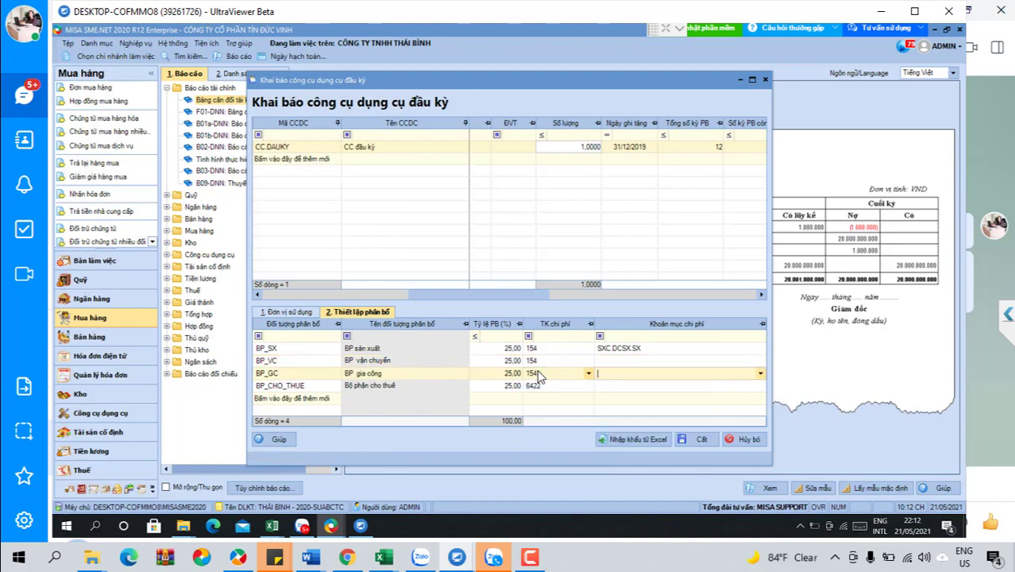
click(535, 385)
text(154)
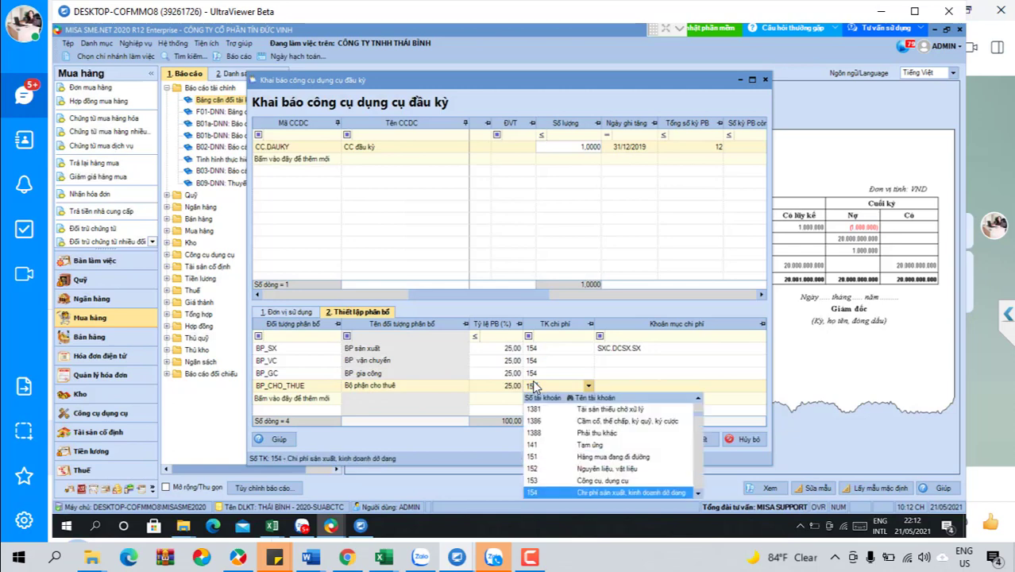
key(Return)
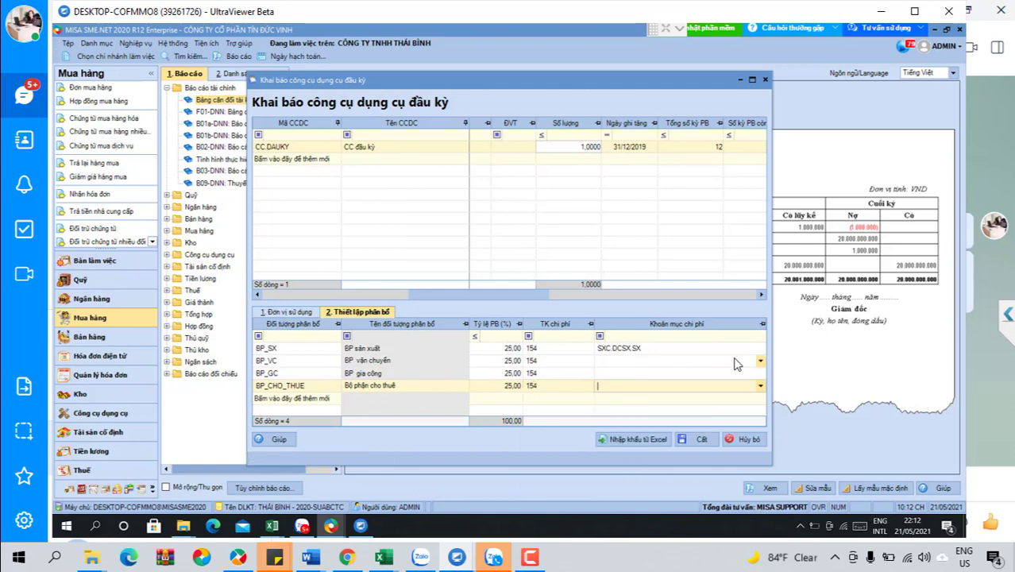
Set the cost item to SXC.DCSX cho VC for BP_VC and BP_CHO_THUE, and to SXC.DCSX.GC for BP_GC
click(759, 362)
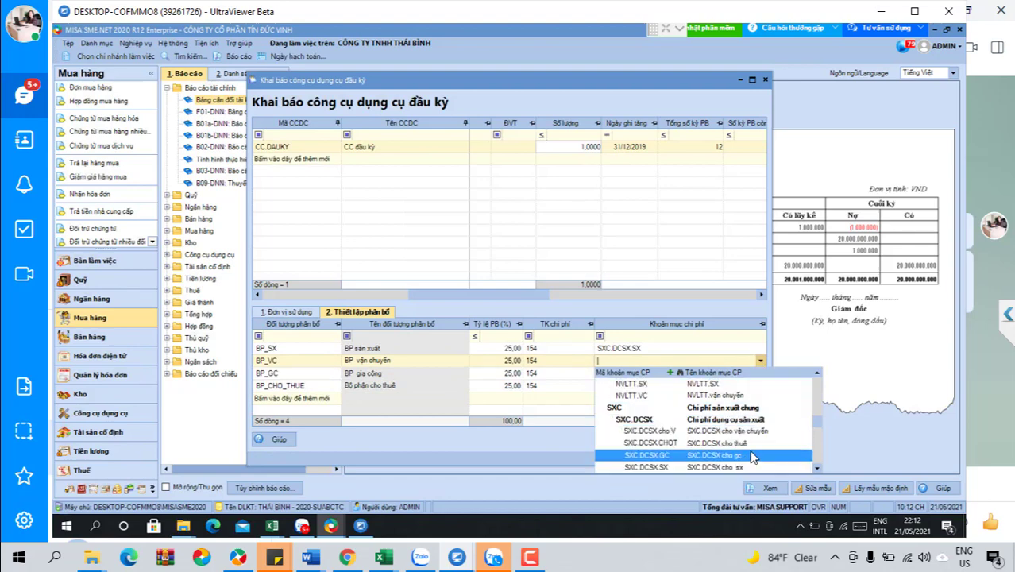
click(764, 430)
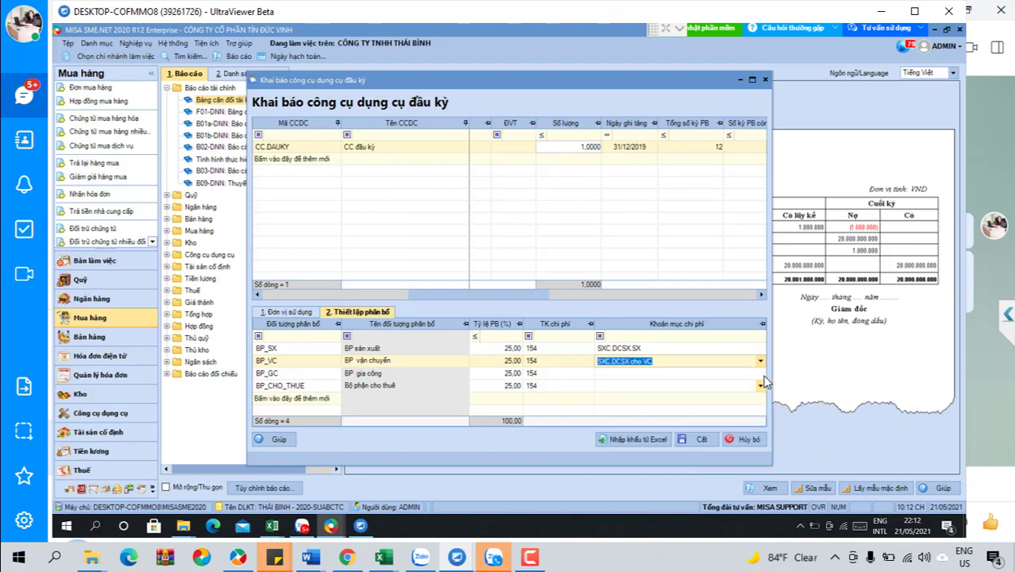
click(761, 372)
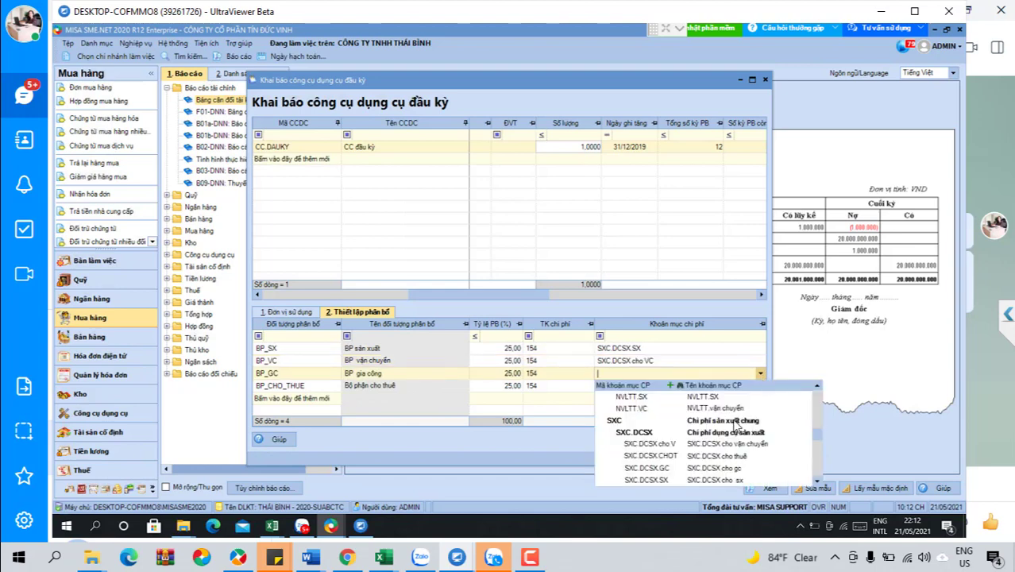
click(718, 468)
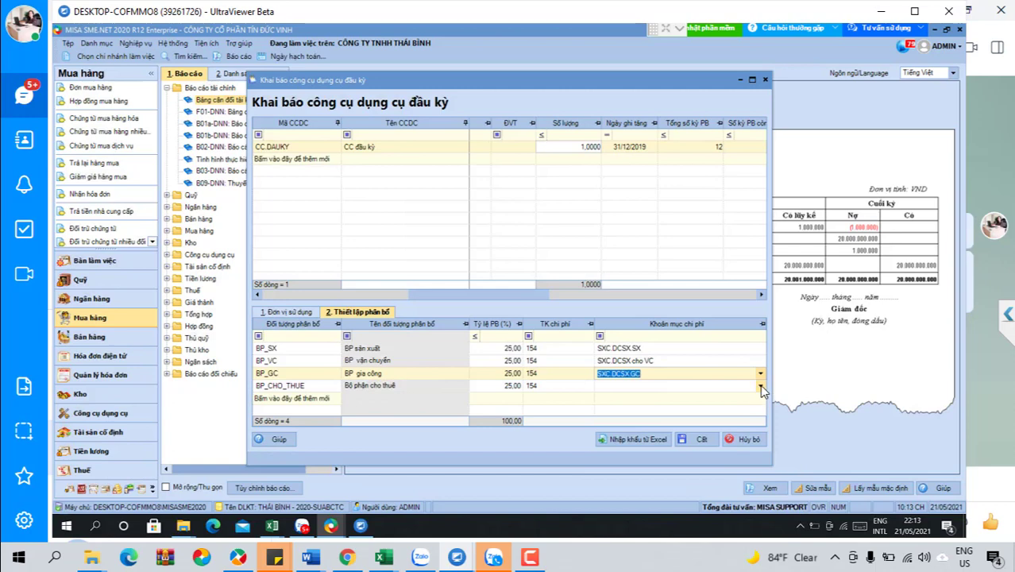
click(761, 387)
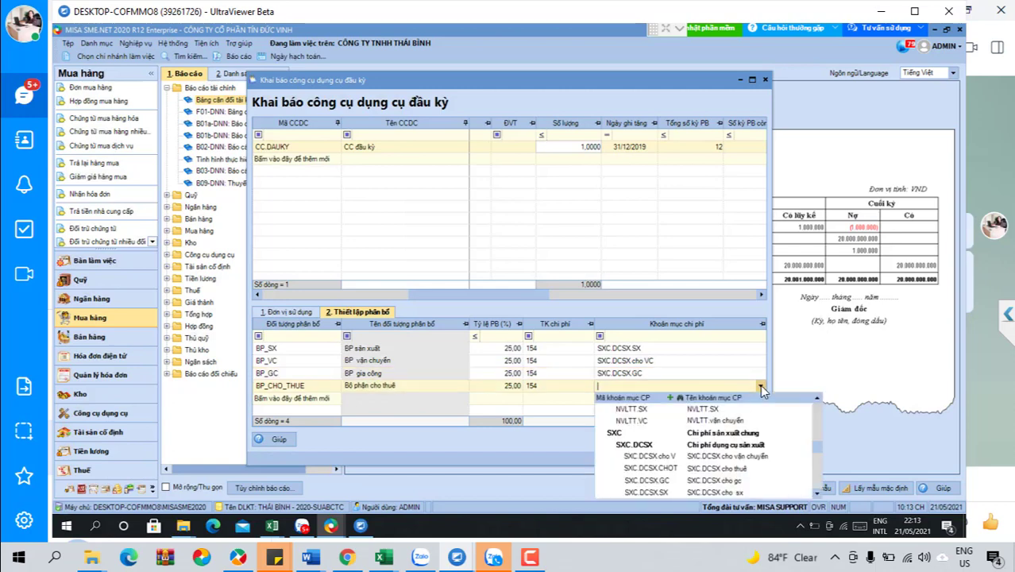
click(765, 458)
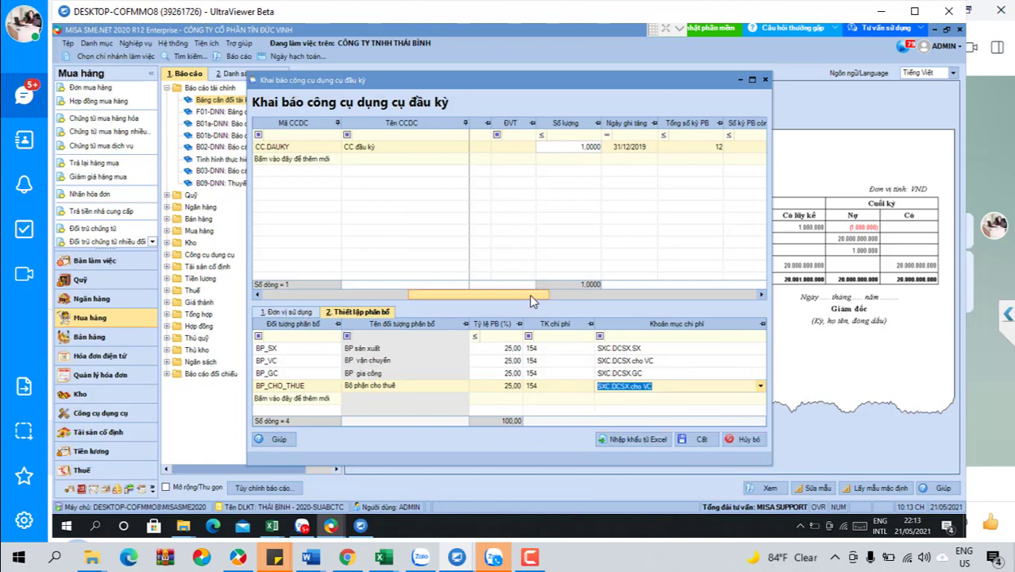
Review CC.DAUKY's per-period allocation amount and expense accounts, then save the opening tool declaration and dismiss the account 242 reminder
drag(534, 295, 740, 289)
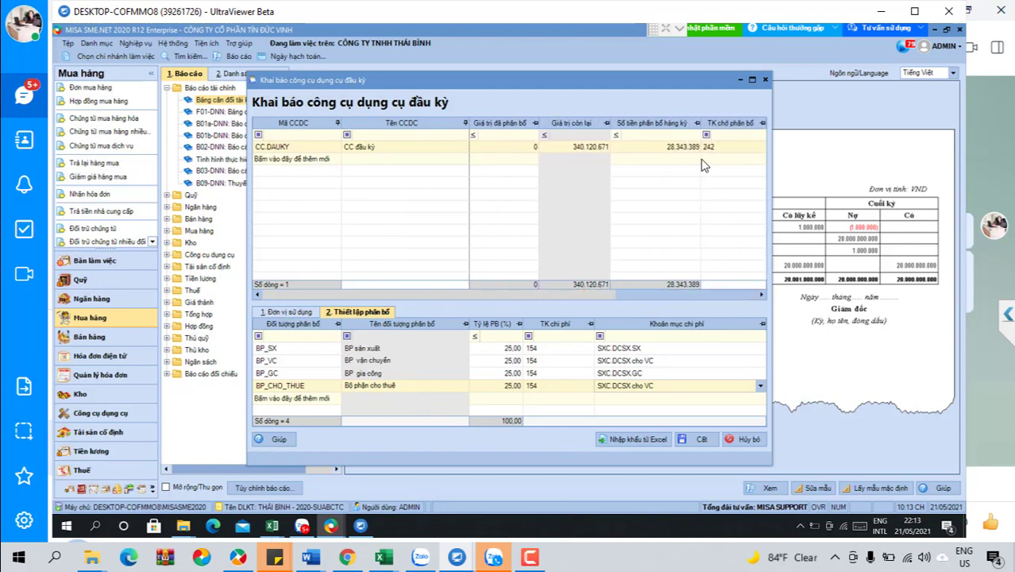
click(688, 149)
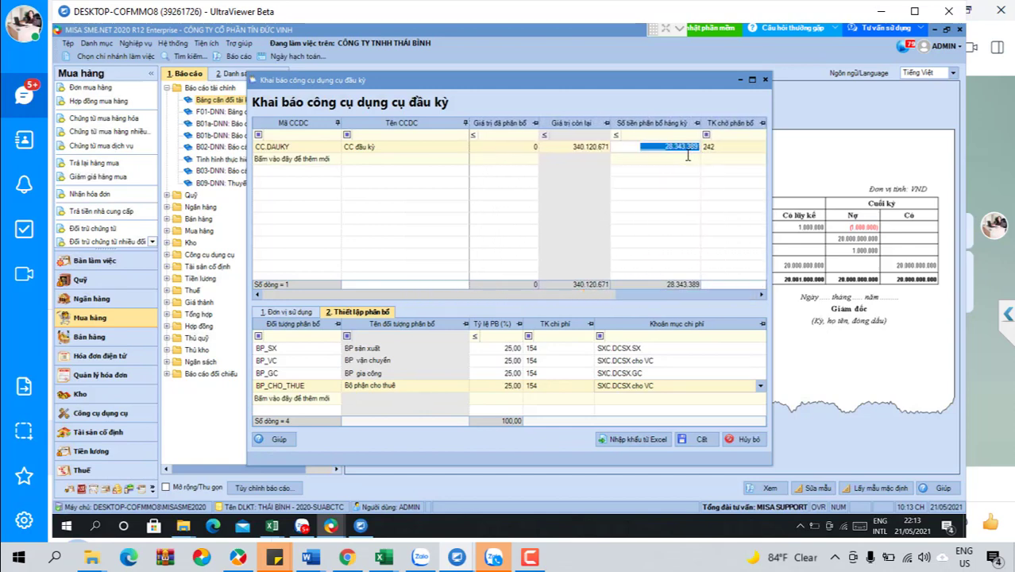
click(544, 349)
click(543, 361)
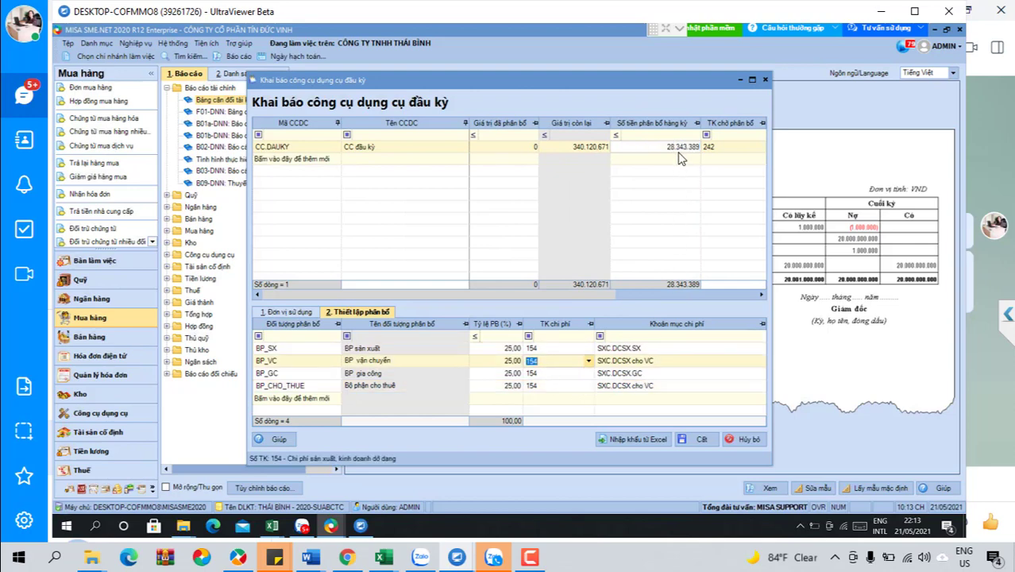
click(699, 439)
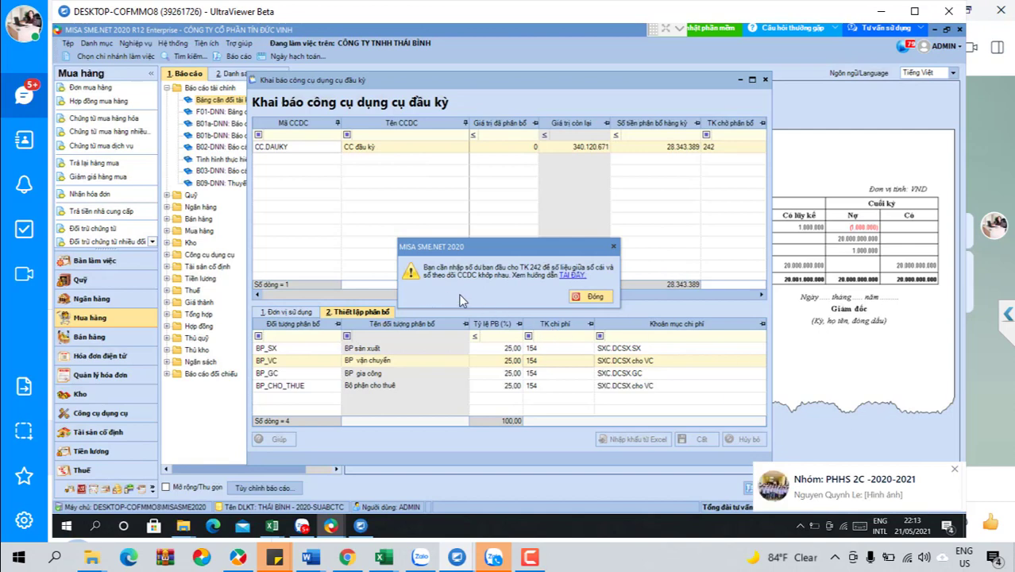
click(590, 298)
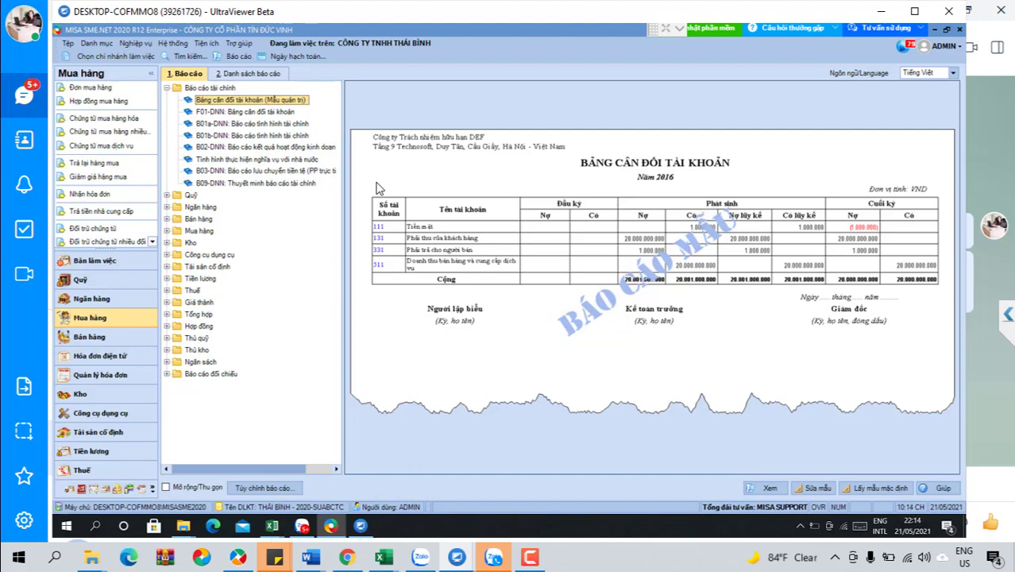
Go to the tools module's increase list (Ghi tăng) and examine the CC.DAUKY record with its allocation setup
click(123, 414)
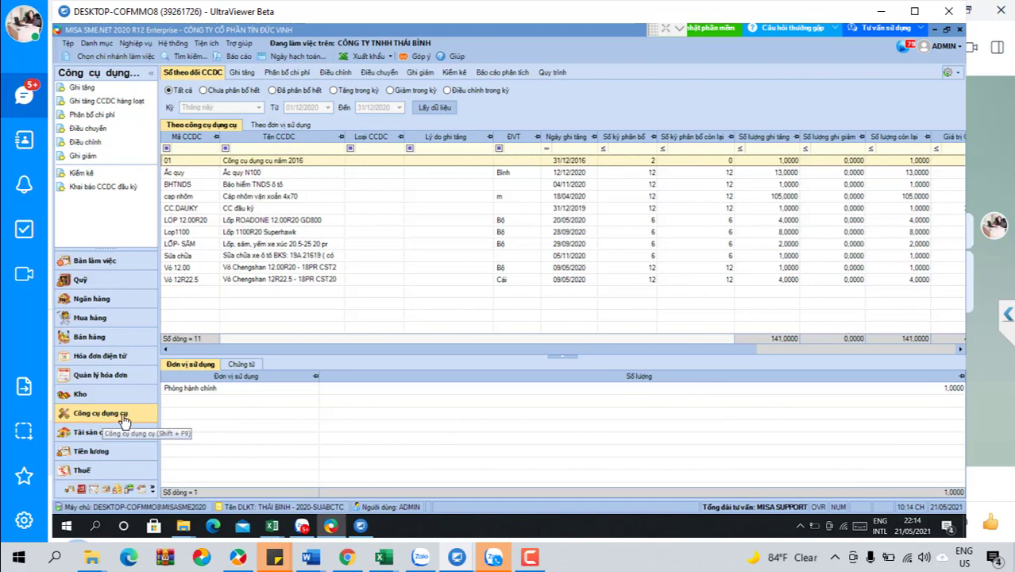
click(241, 73)
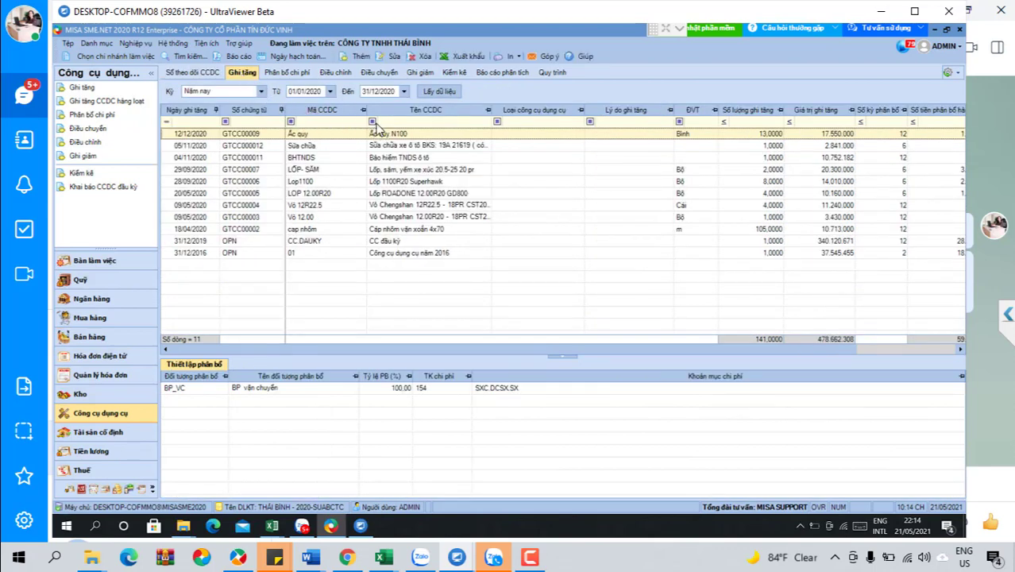
click(260, 254)
click(805, 241)
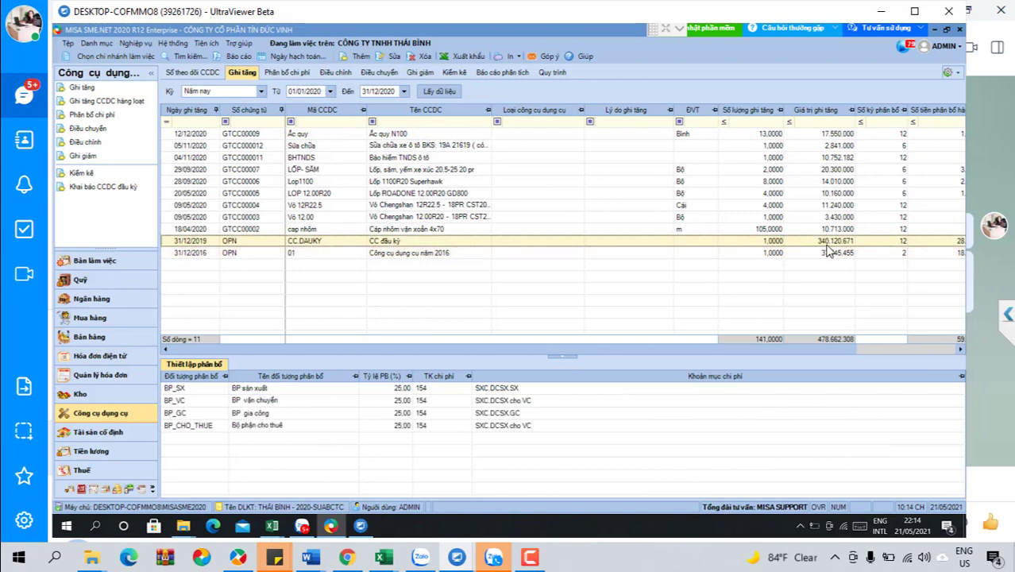
Delete the opening tool record 01, Công cụ dụng cụ năm 2016, from the increase list
click(310, 252)
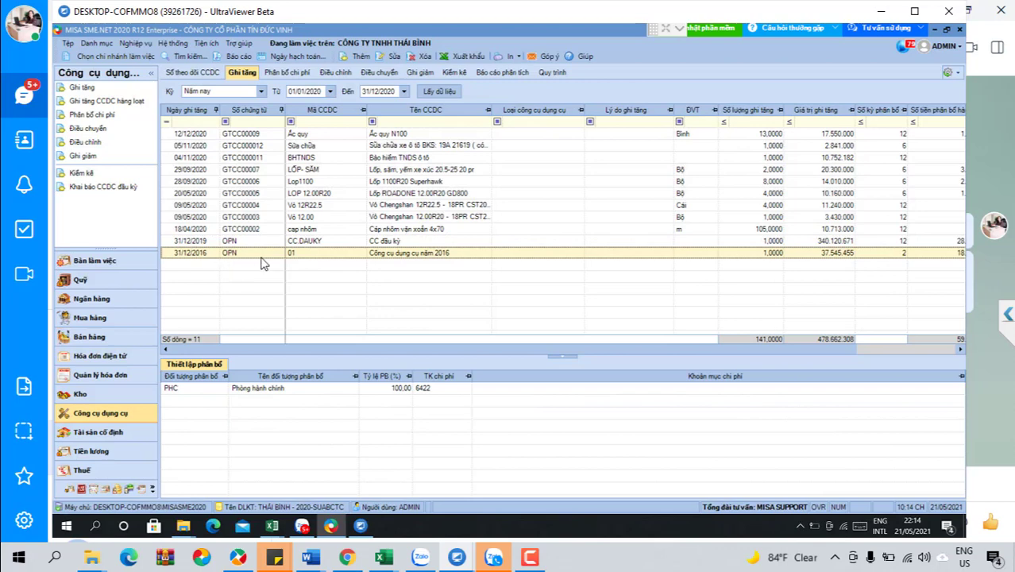
click(423, 56)
click(528, 318)
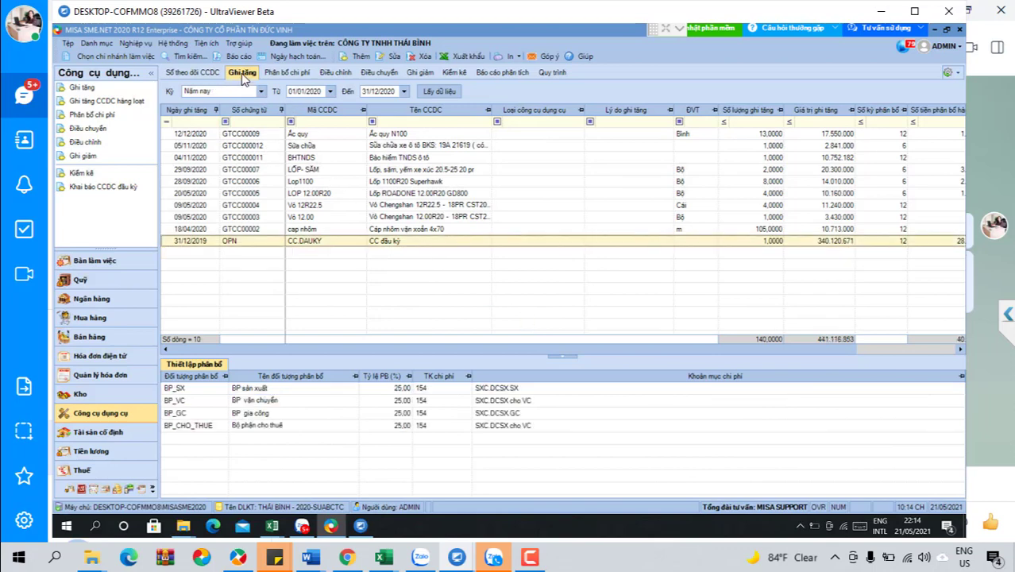
Filter the tool increase list to the period 01/01/2019 to 31/12/2019 and load its data
click(304, 92)
click(384, 92)
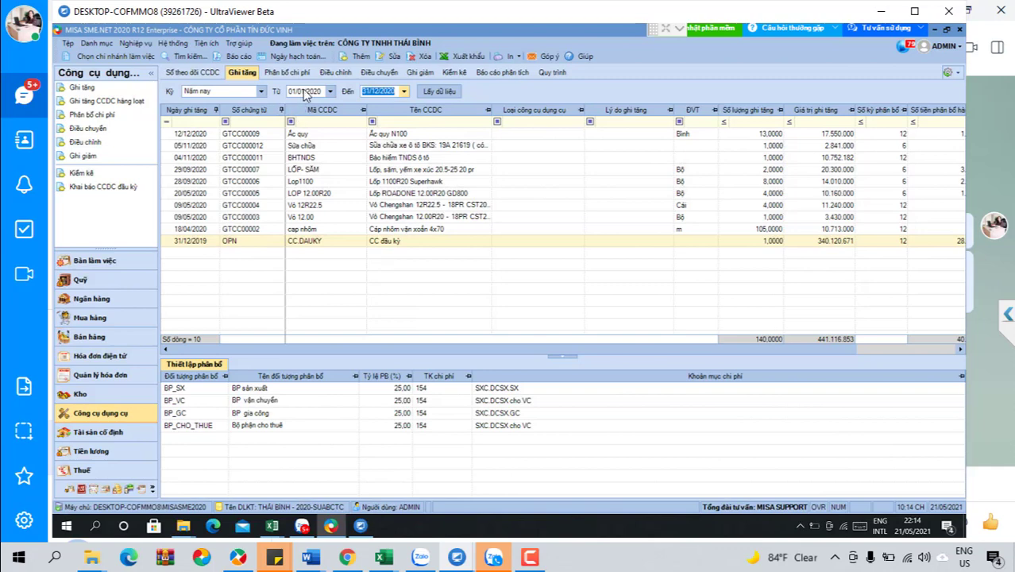
click(305, 93)
click(320, 93)
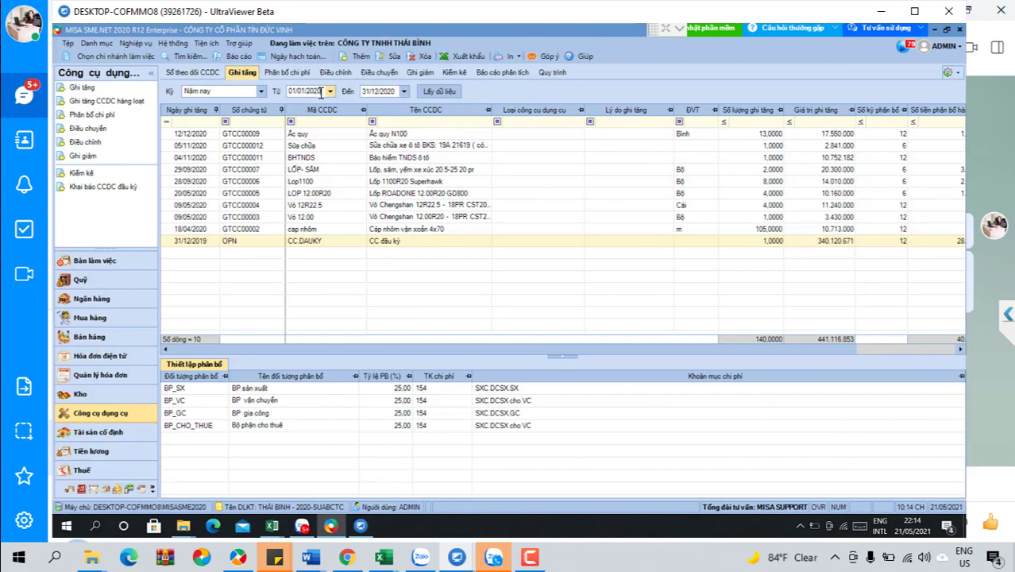
key(BackSpace)
key(BackSpace)
text(19)
click(392, 93)
click(394, 93)
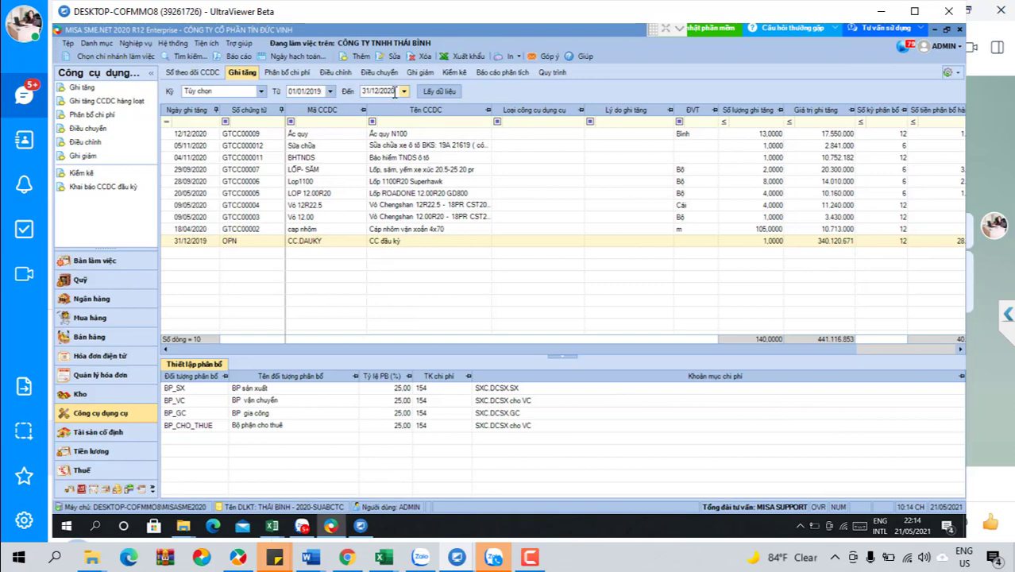
key(BackSpace)
key(BackSpace)
text(19)
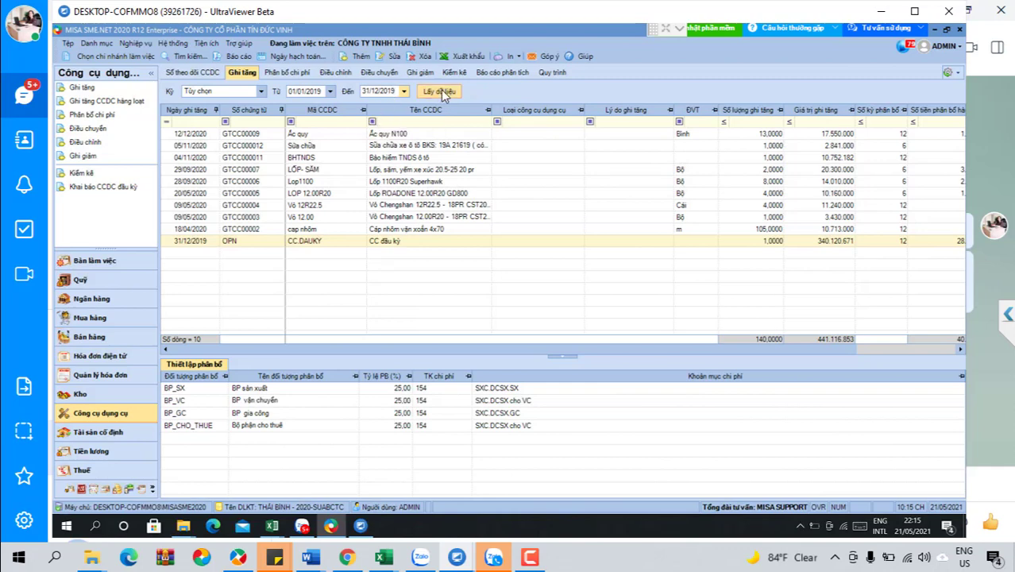
click(443, 93)
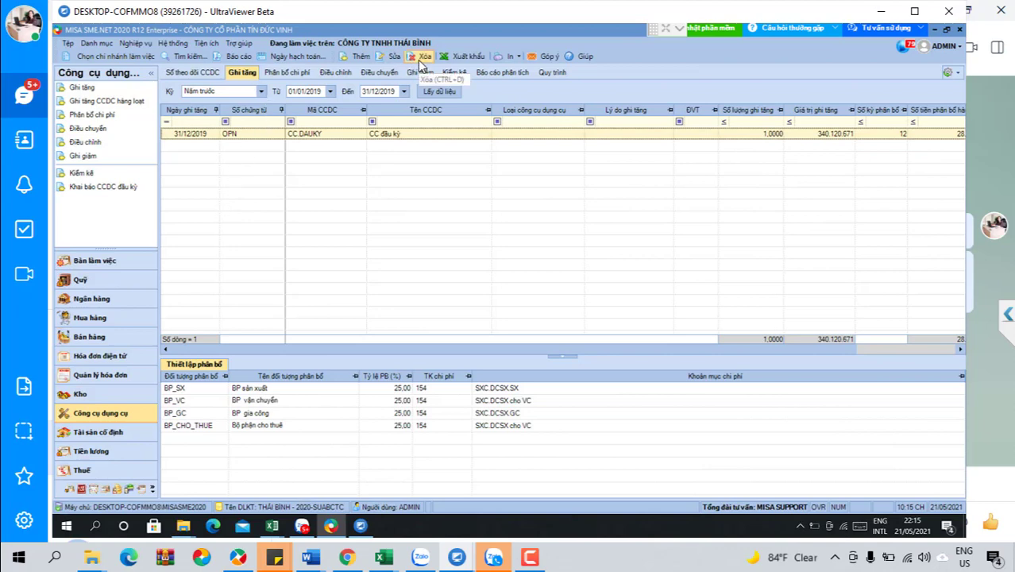
Look at the tool cost allocation list (Phân bổ chi phí) and return to the increase list
click(301, 74)
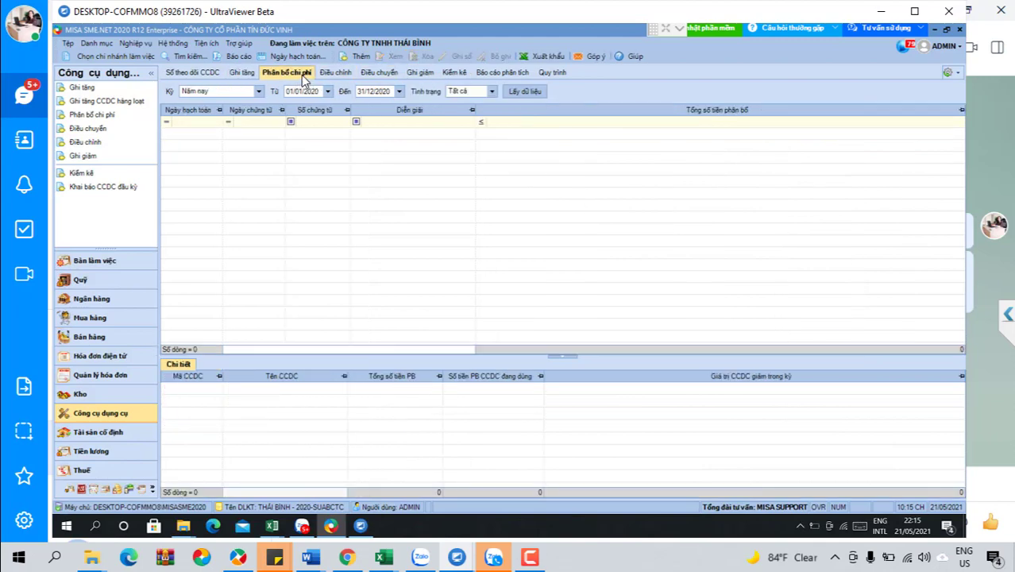
click(241, 72)
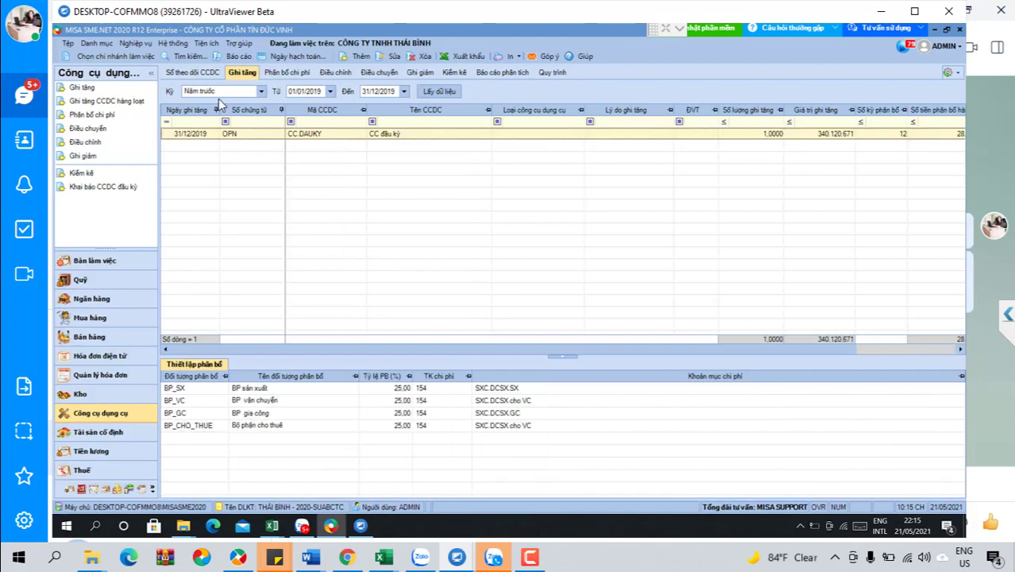
click(141, 45)
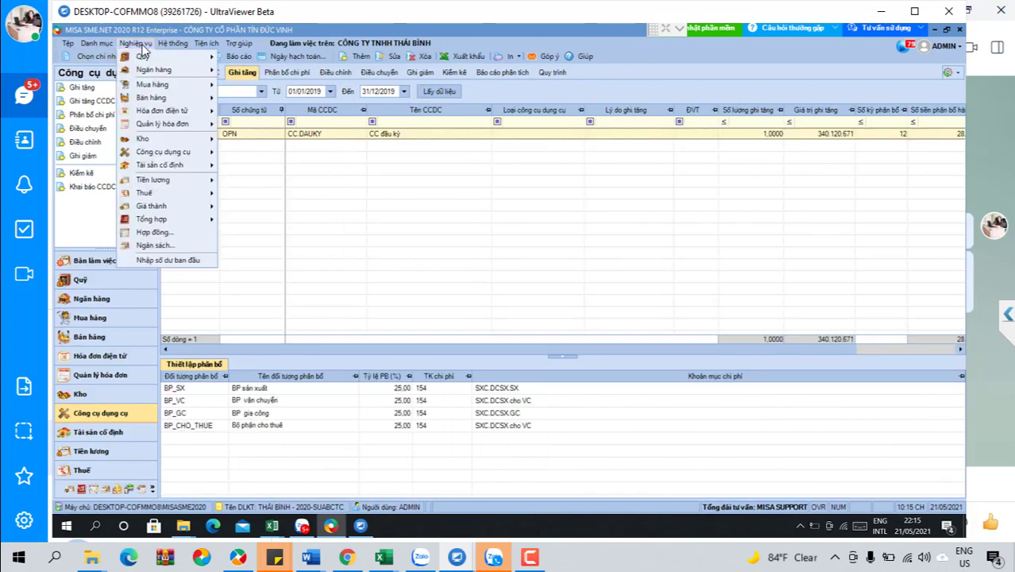
click(306, 200)
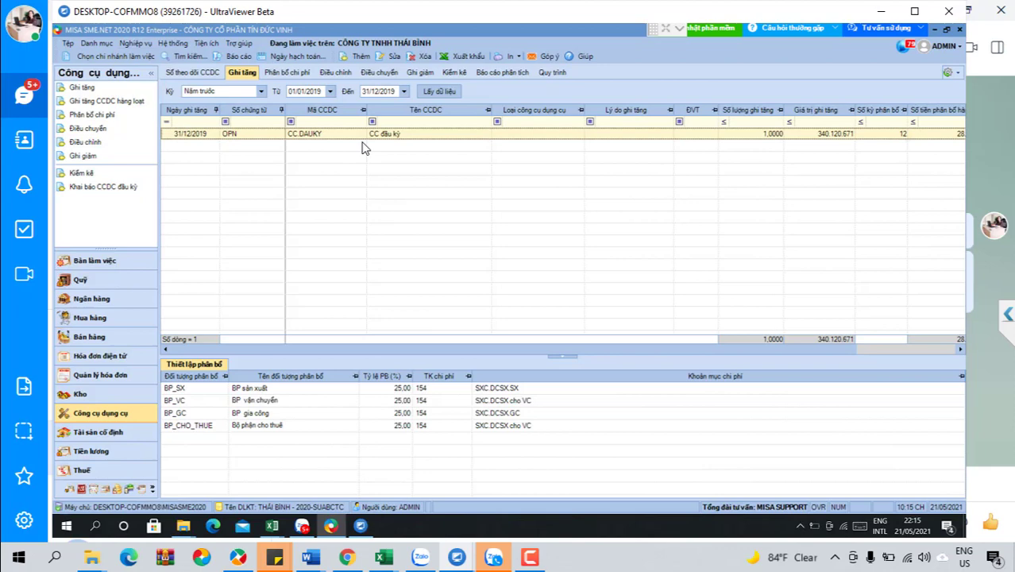
click(136, 43)
mouse_move(163, 168)
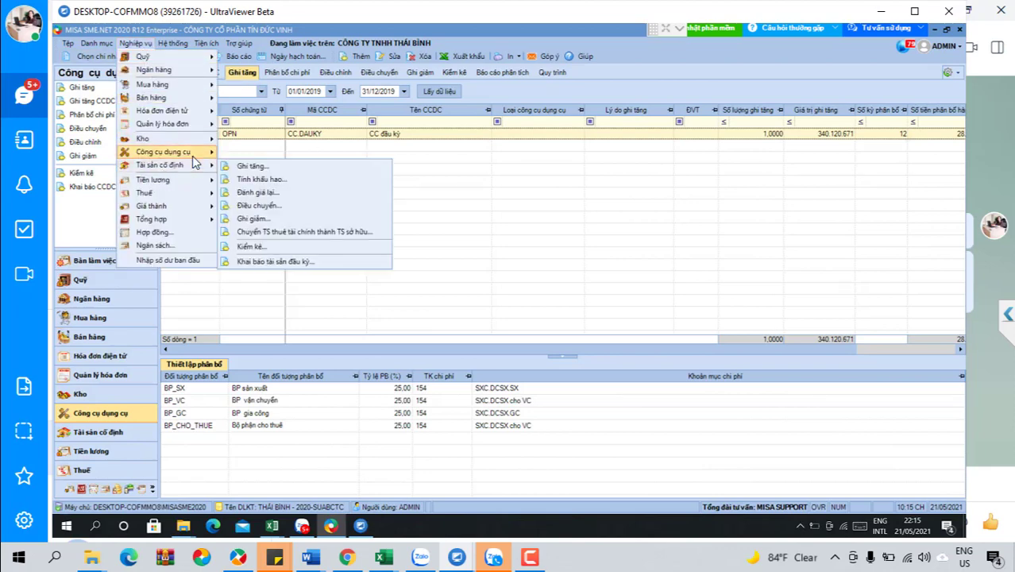
mouse_move(192, 154)
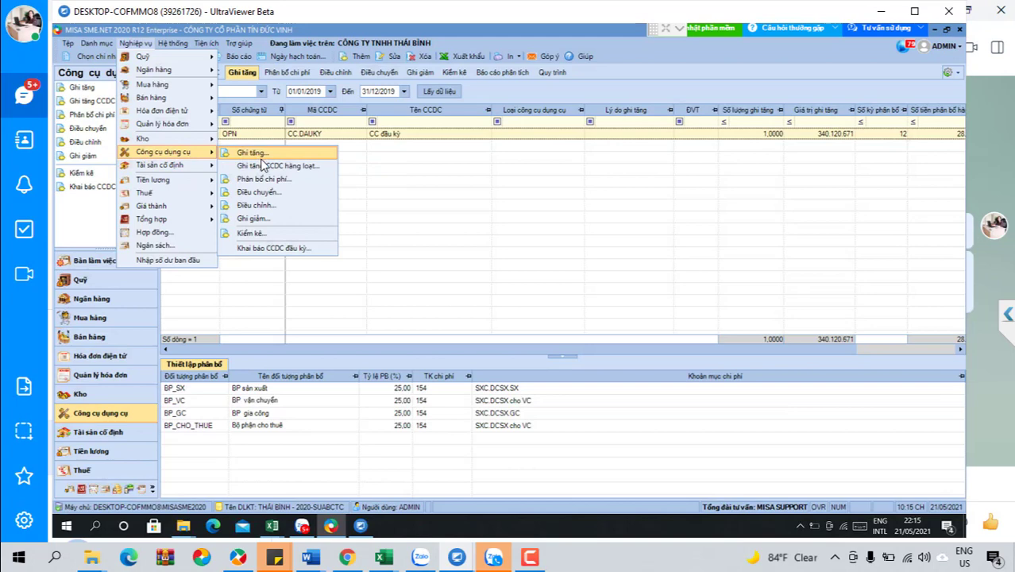
click(279, 248)
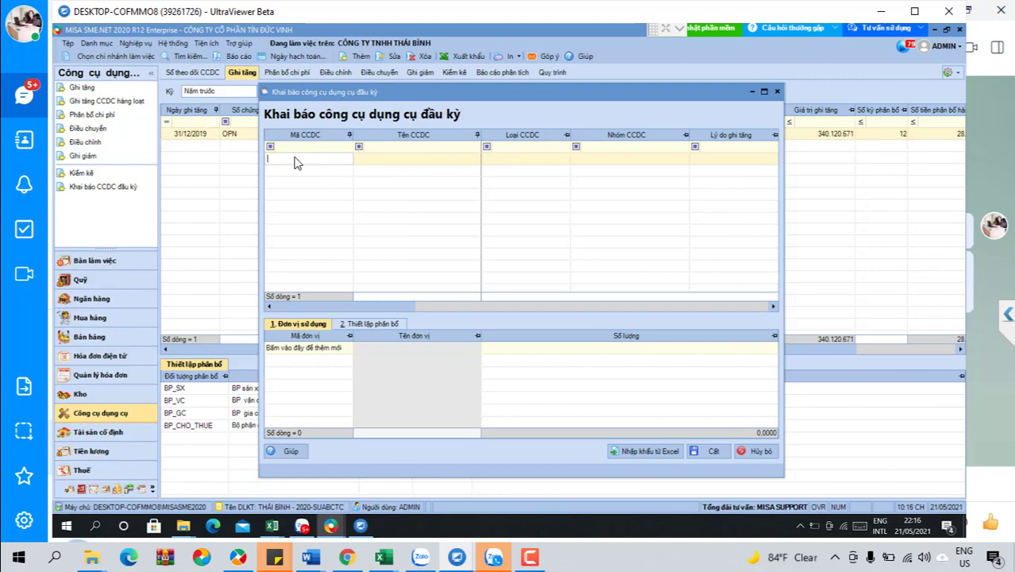
click(427, 157)
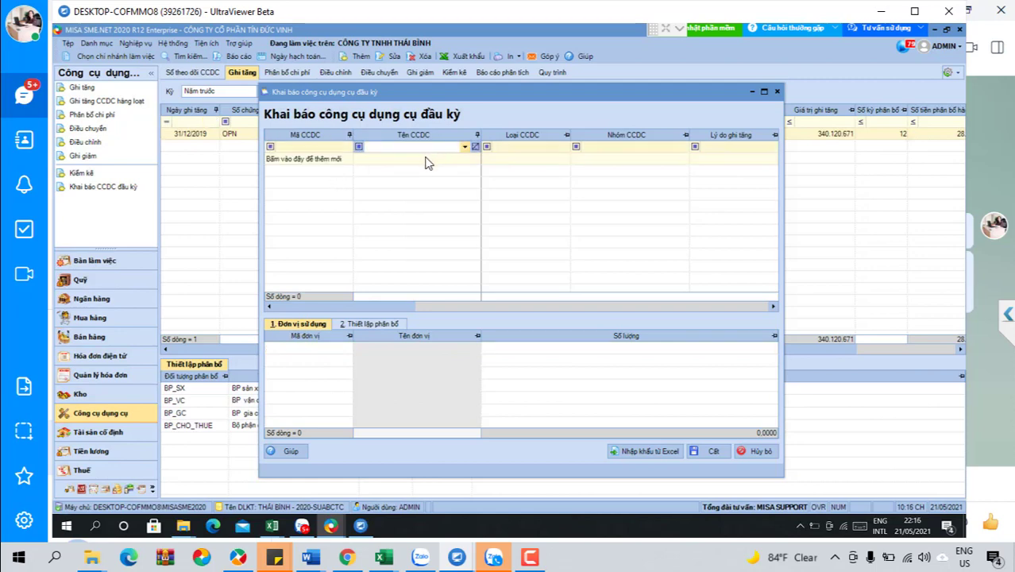
click(426, 159)
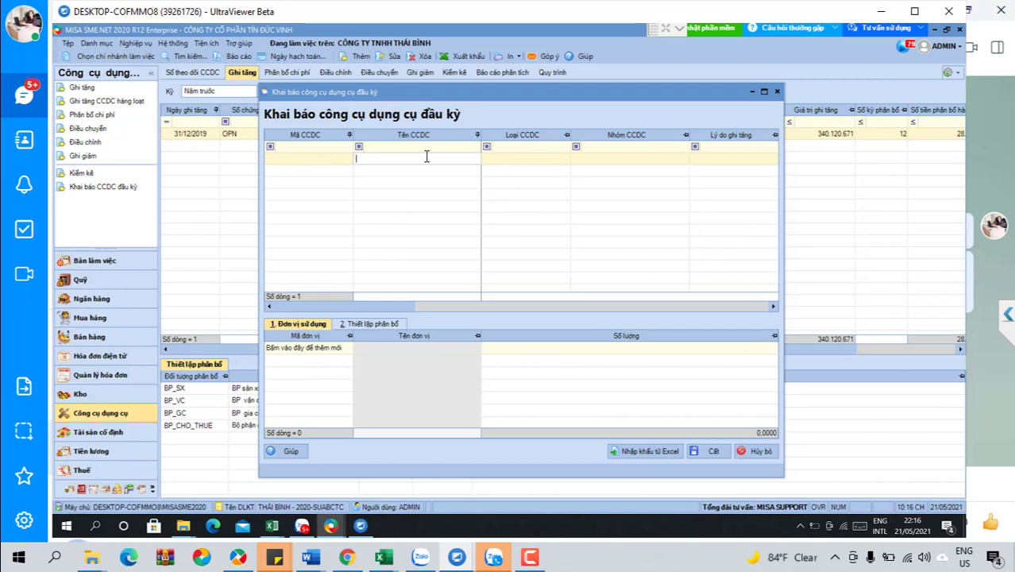
click(758, 450)
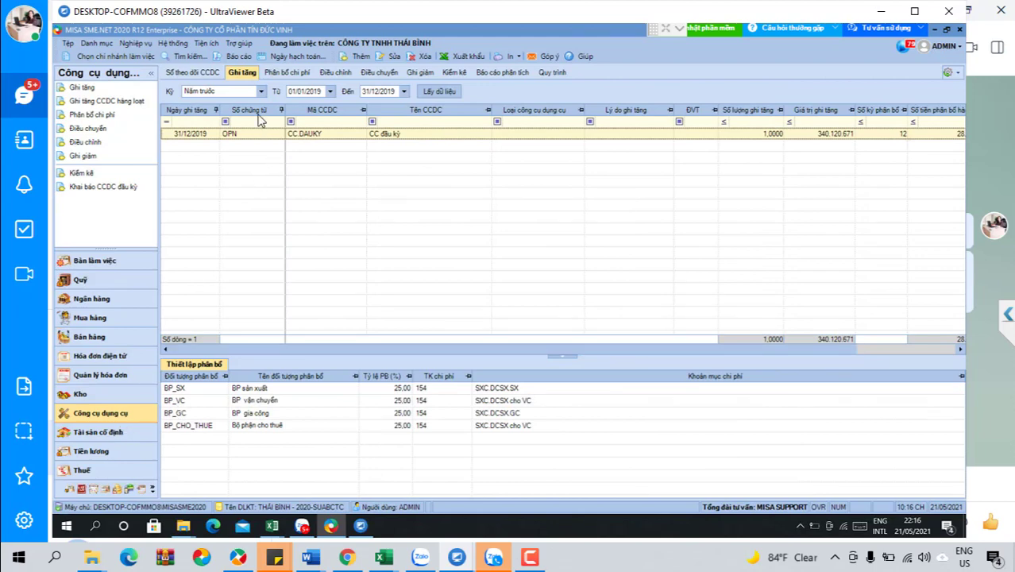
Reload the 2019 increase list and open the parameters of the tool allocation report Bảng tính phân bổ công cụ dụng cụ
click(434, 93)
click(436, 93)
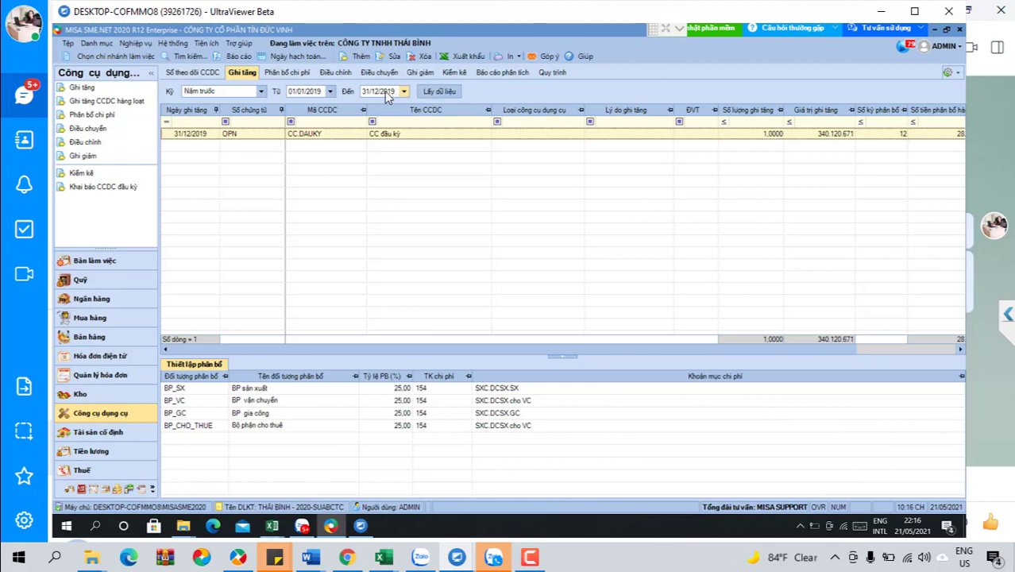
click(251, 57)
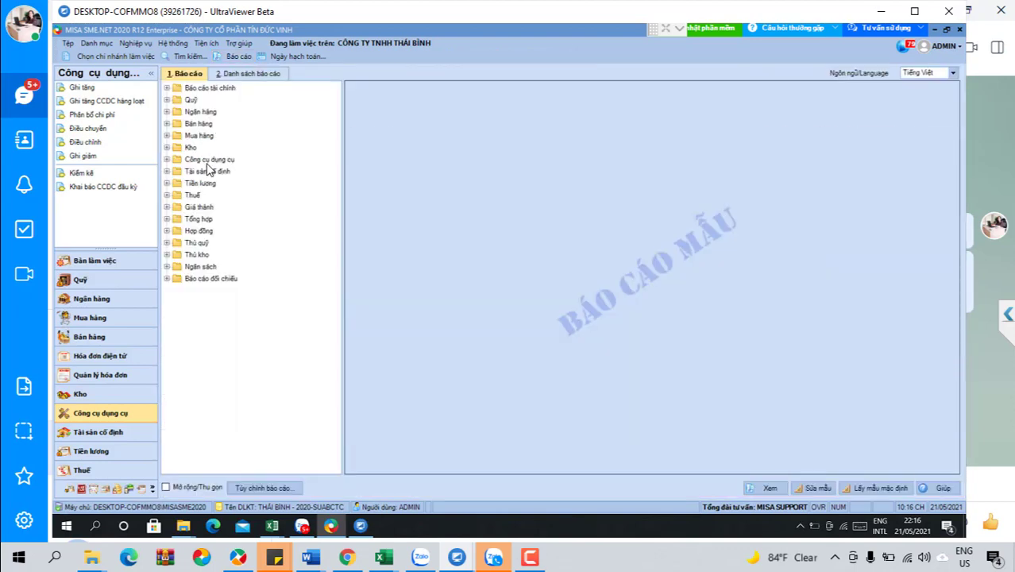
double_click(208, 164)
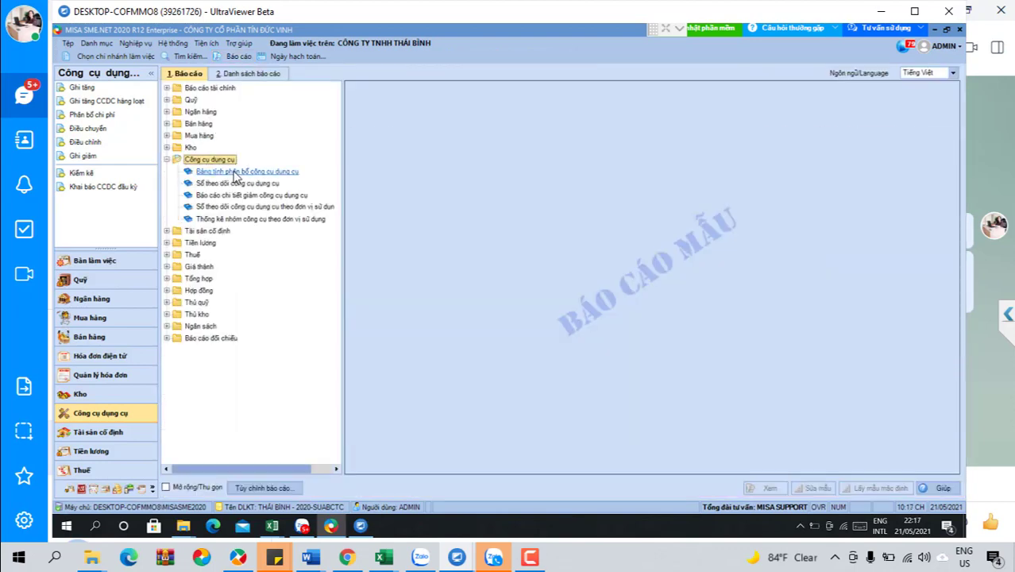
double_click(236, 173)
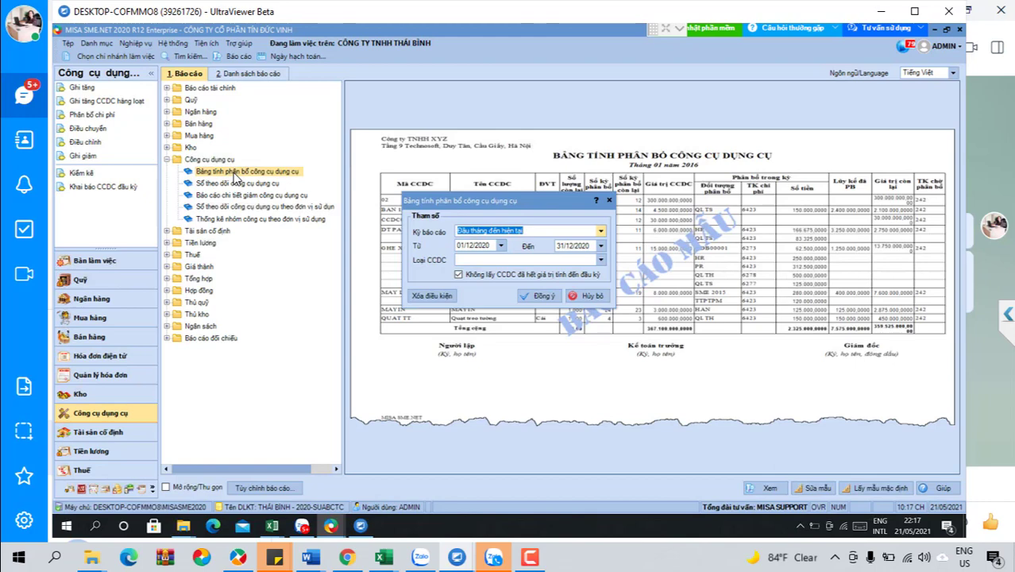
Run the tool allocation report for 01/01/2019 to 31/12/2019, check the CC.DAUKY line and close the report
click(486, 245)
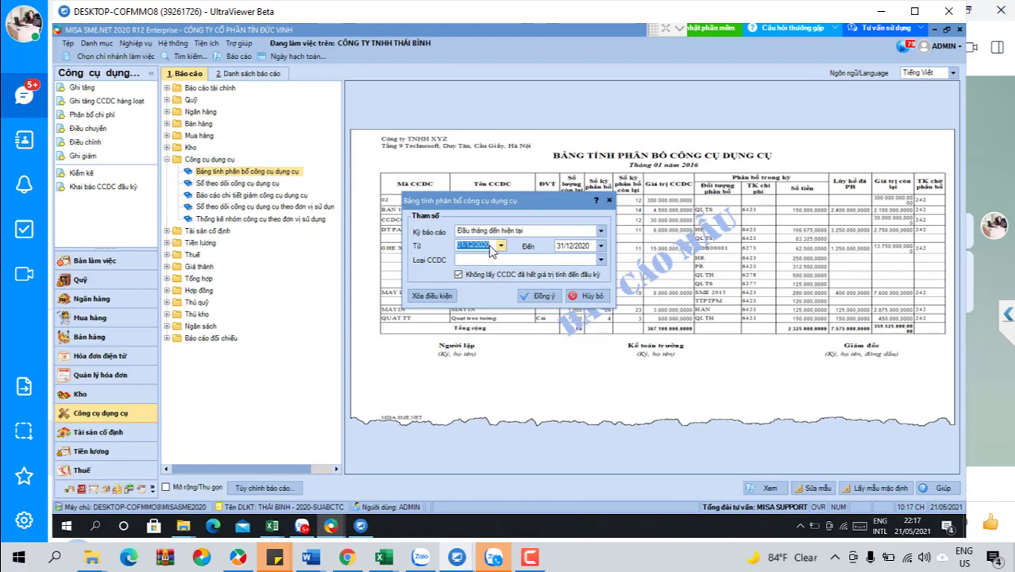
text(01/01/2019)
key(Tab)
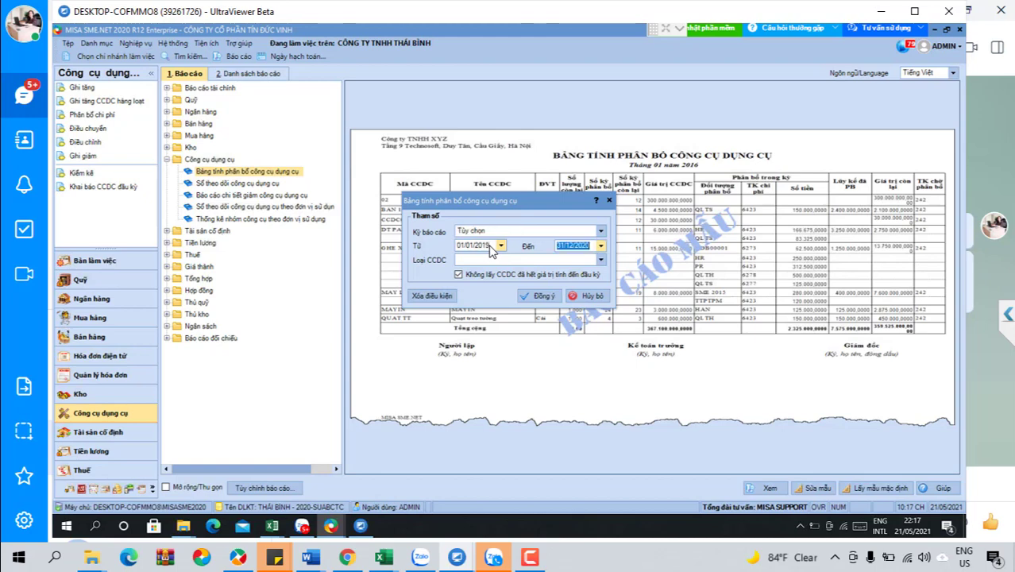
text(31/12/2019)
click(539, 296)
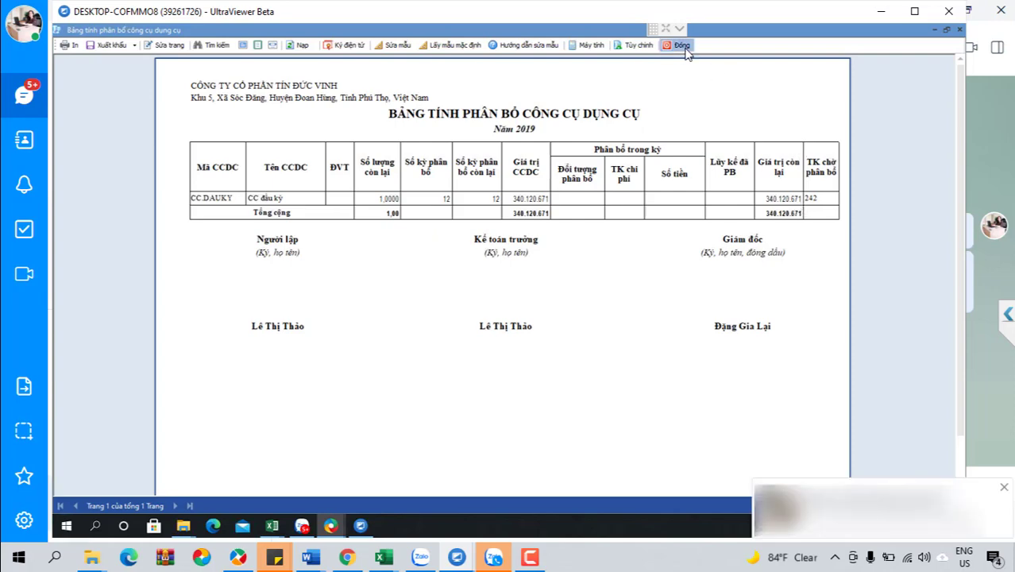
click(681, 45)
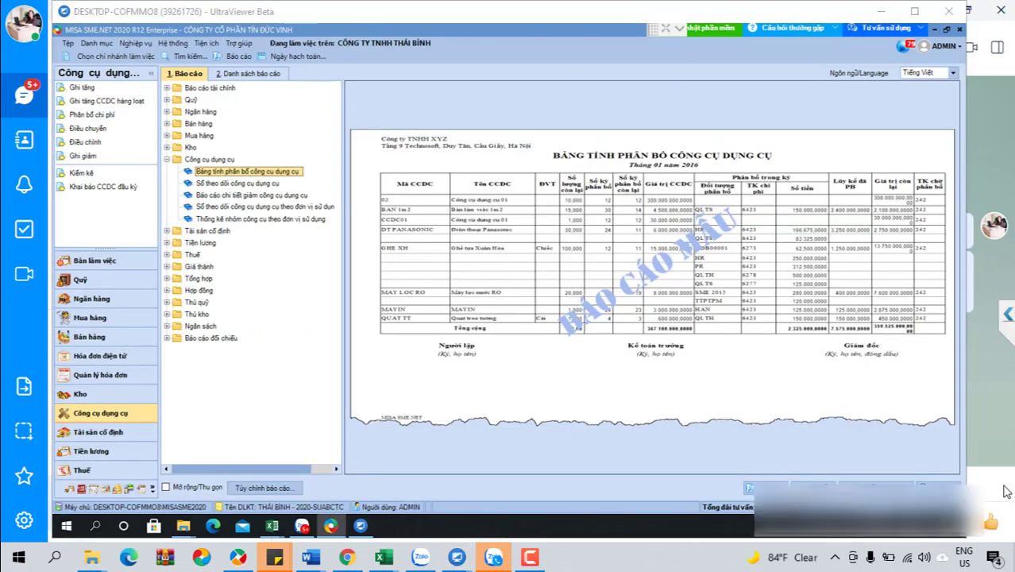